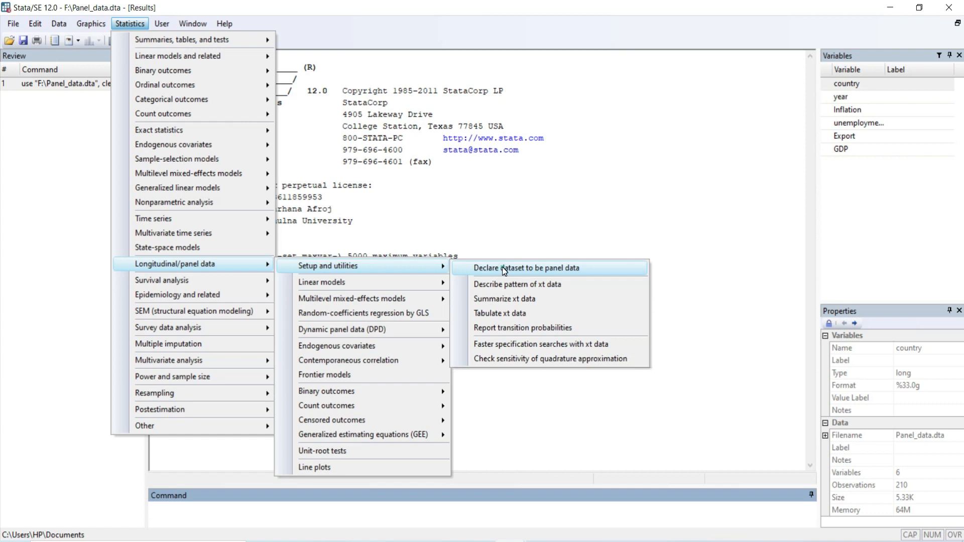
Declare the dataset as panel data with country as the panel ID, year as the time variable and a yearly time unit.
{"action": "left_click", "coordinate": [504, 271]}
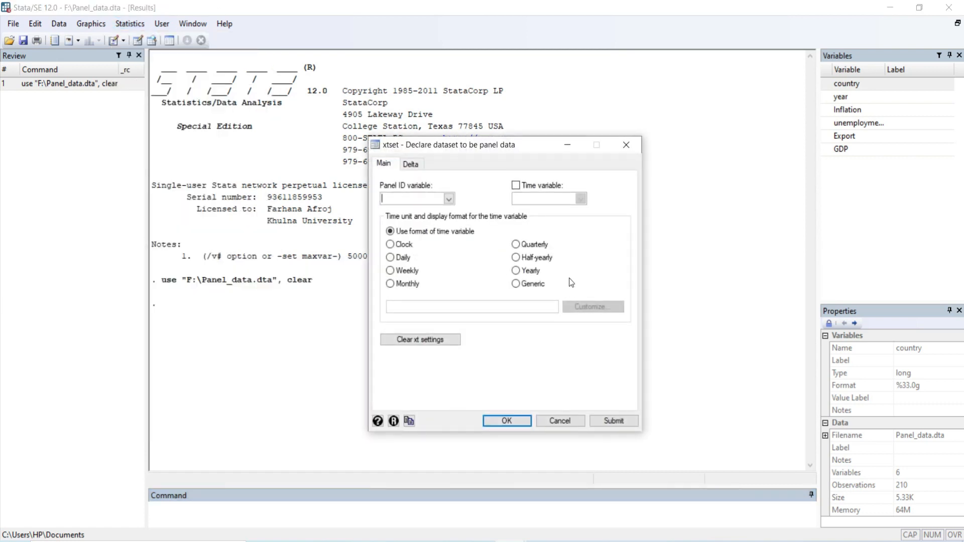
{"action": "left_click", "coordinate": [449, 199]}
{"action": "left_click", "coordinate": [409, 209]}
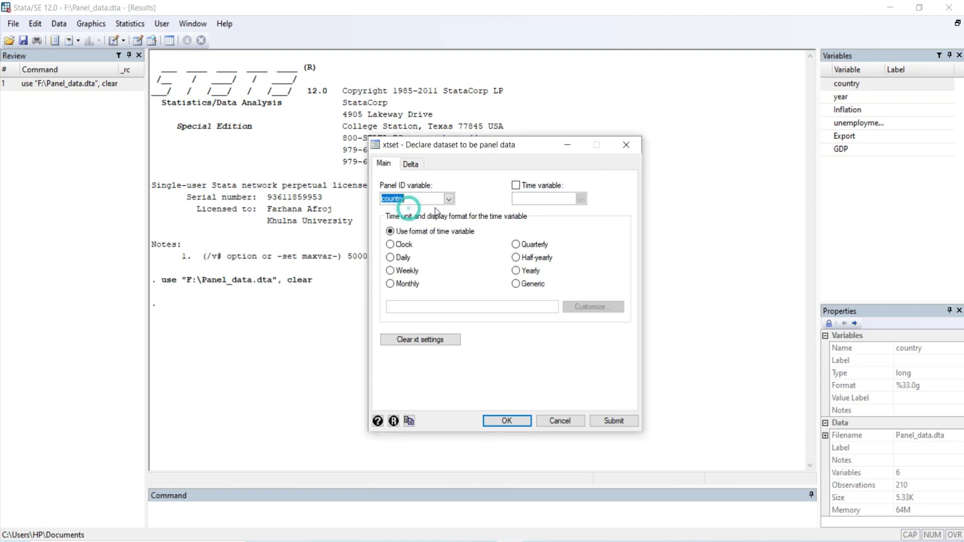
{"action": "left_click", "coordinate": [515, 185]}
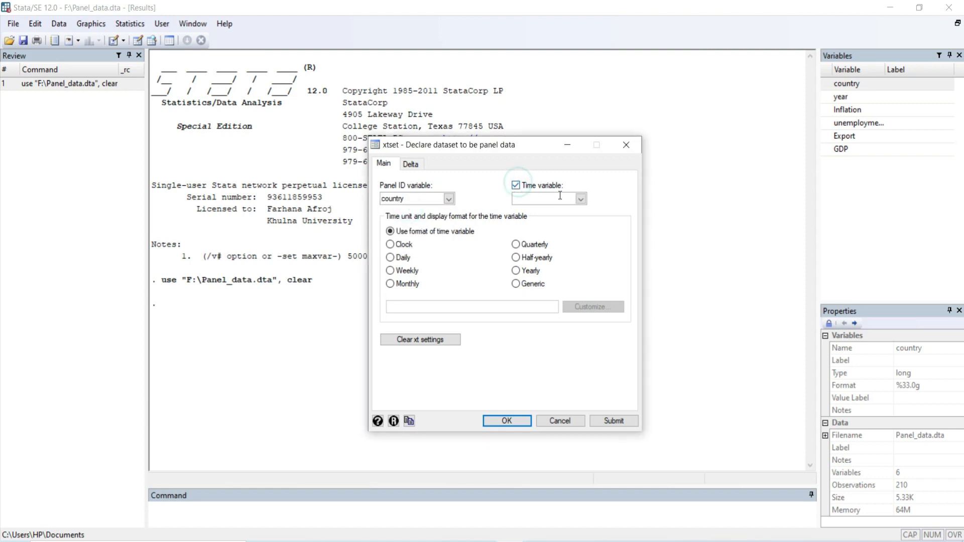
{"action": "left_click", "coordinate": [580, 199]}
{"action": "left_click", "coordinate": [548, 219]}
{"action": "left_click", "coordinate": [517, 271]}
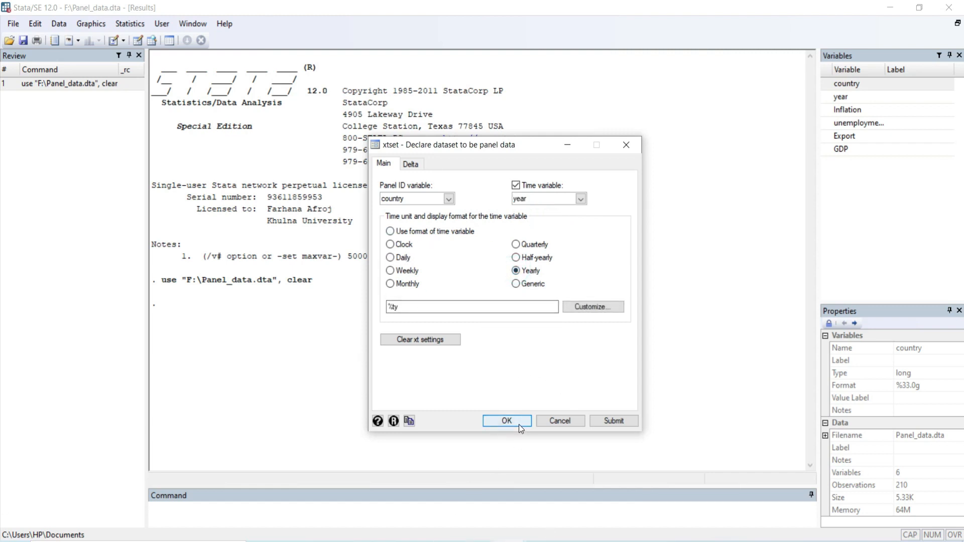
{"action": "left_click", "coordinate": [506, 421]}
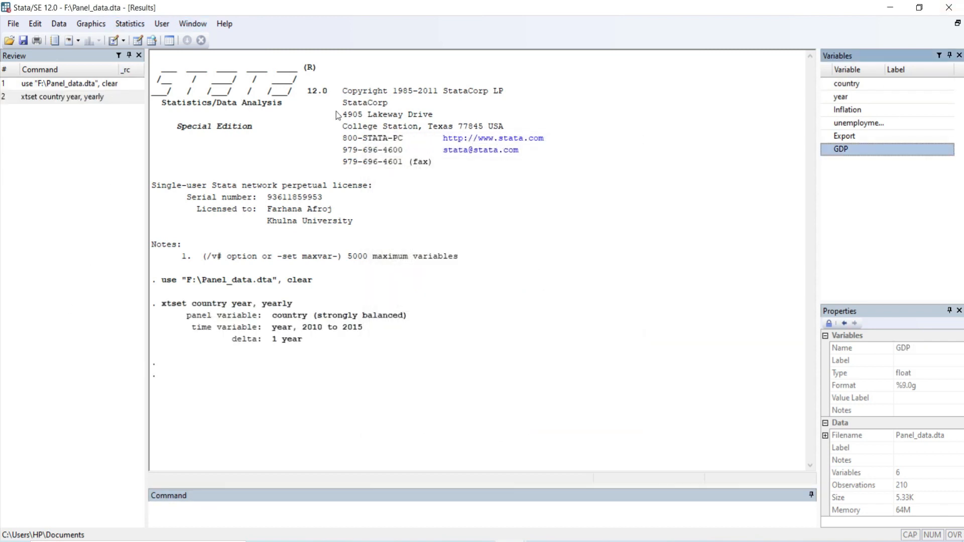
Look over the dataset in the data editor, and start a panel linear regression with GDP as the dependent variable.
{"action": "left_click", "coordinate": [170, 47]}
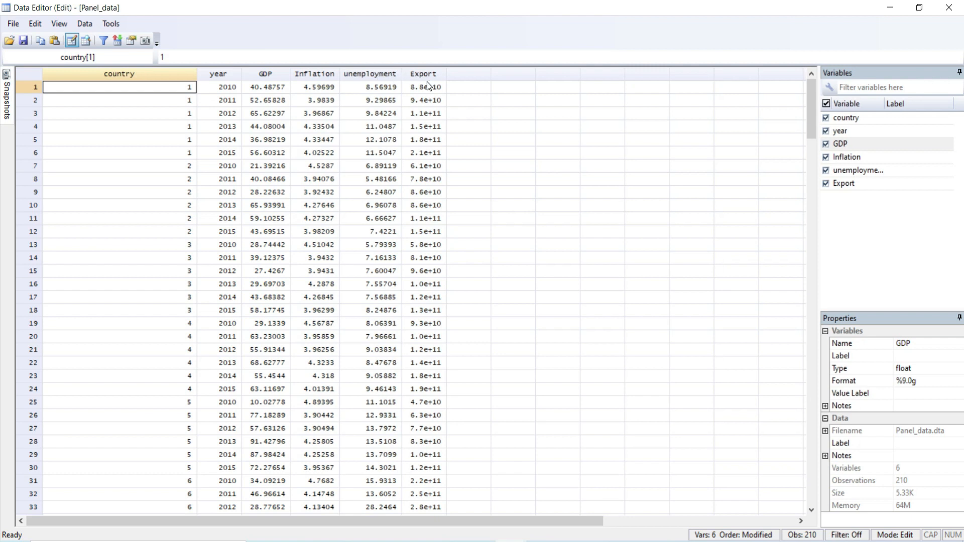
{"action": "left_click", "coordinate": [949, 8]}
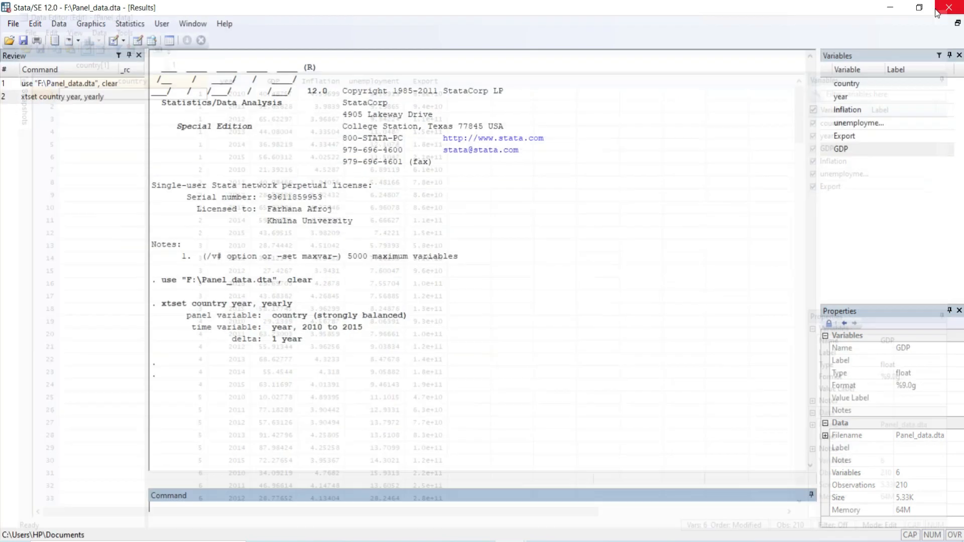
{"action": "left_click", "coordinate": [129, 25]}
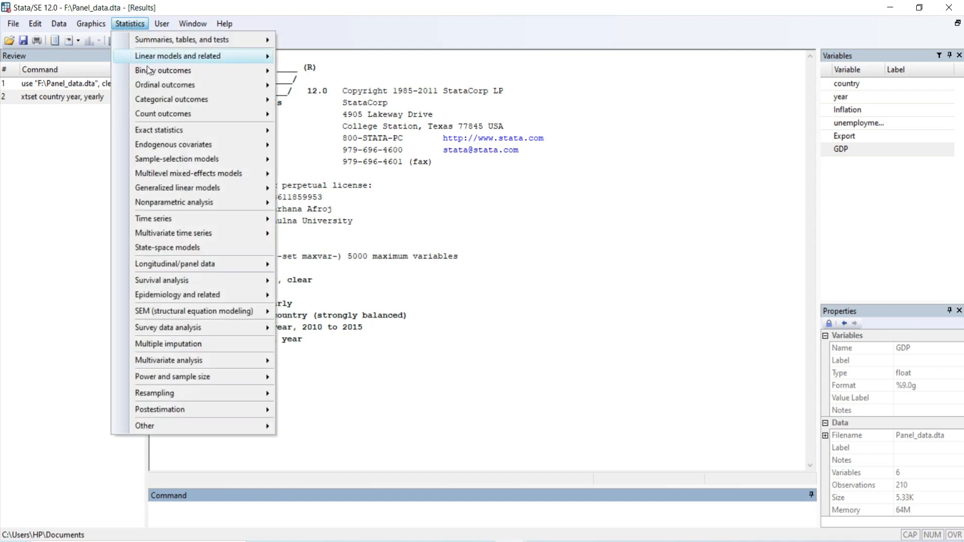
{"action": "mouse_move", "coordinate": [159, 266]}
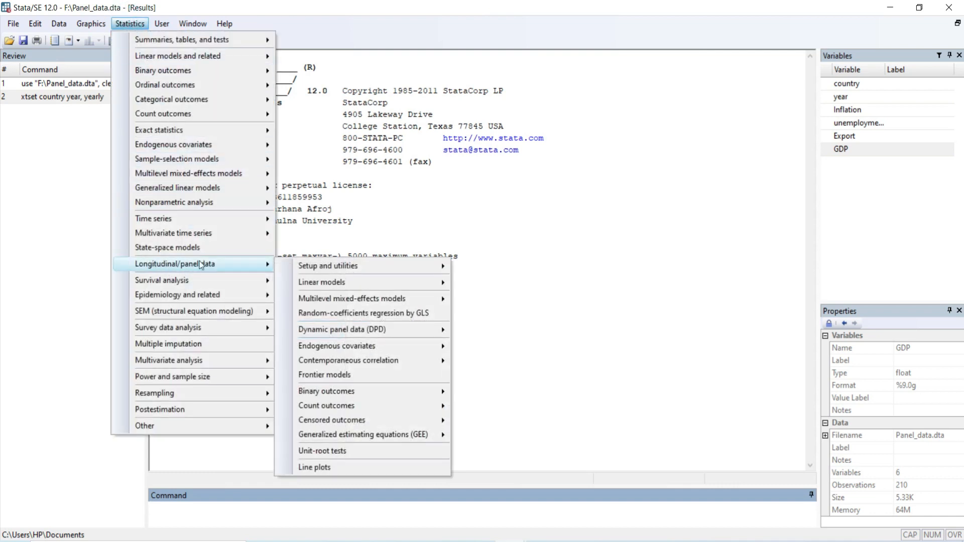
{"action": "mouse_move", "coordinate": [309, 284]}
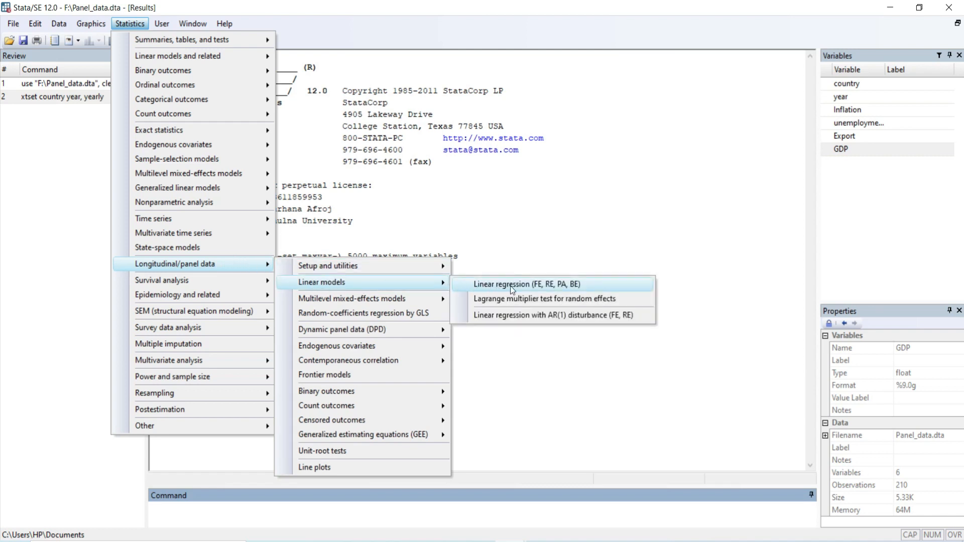
{"action": "left_click", "coordinate": [566, 285]}
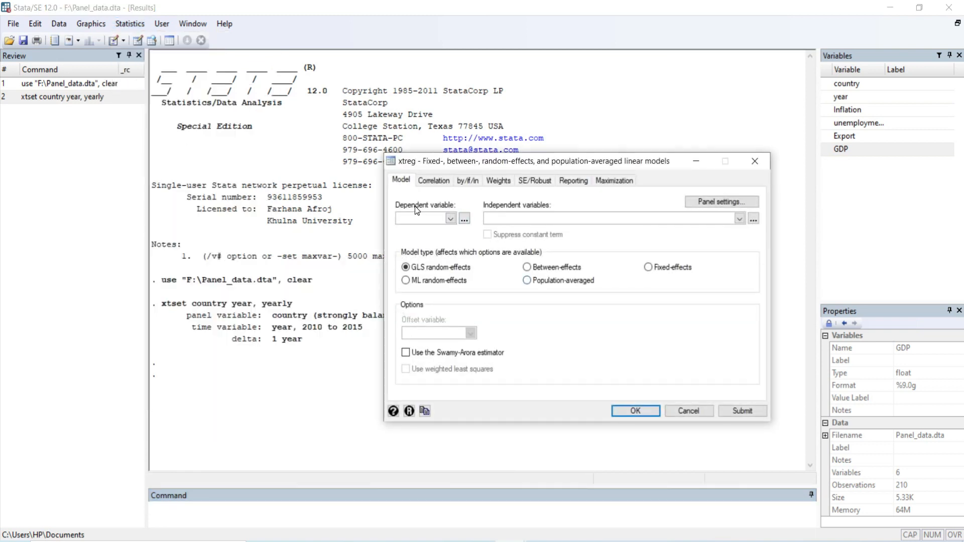
{"action": "left_click", "coordinate": [450, 219]}
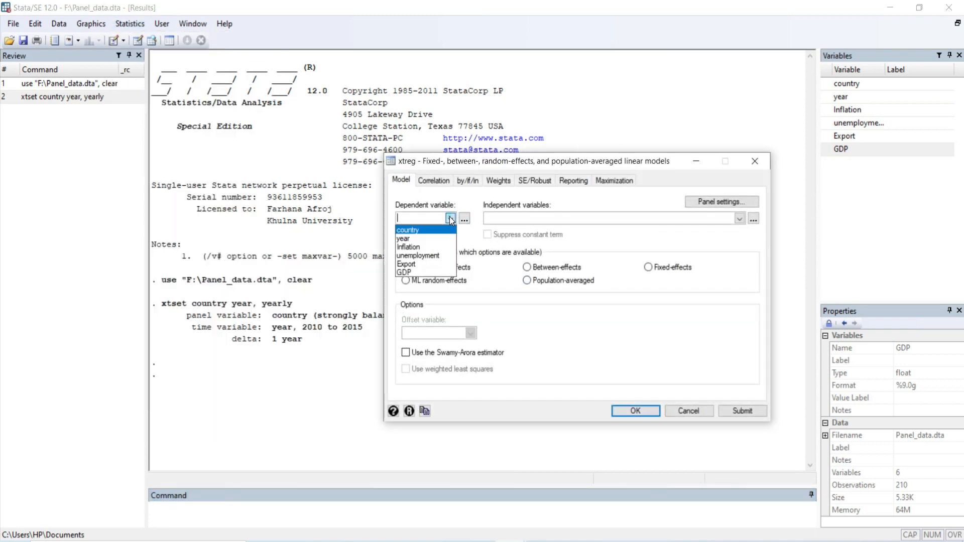
{"action": "left_click", "coordinate": [408, 273]}
Set Inflation, unemployment and Export as the independent variables and run the GLS random-effects model.
{"action": "left_click", "coordinate": [504, 218]}
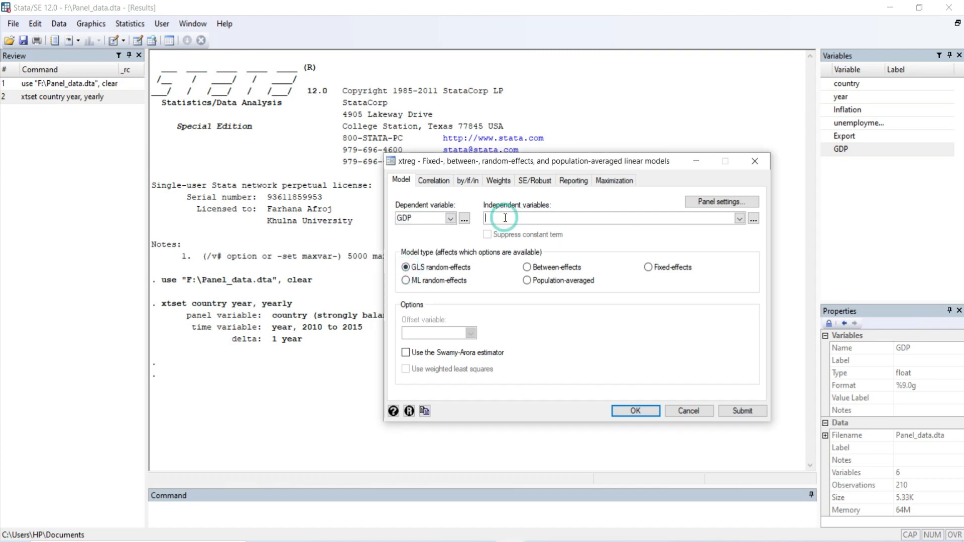
{"action": "left_click", "coordinate": [740, 219]}
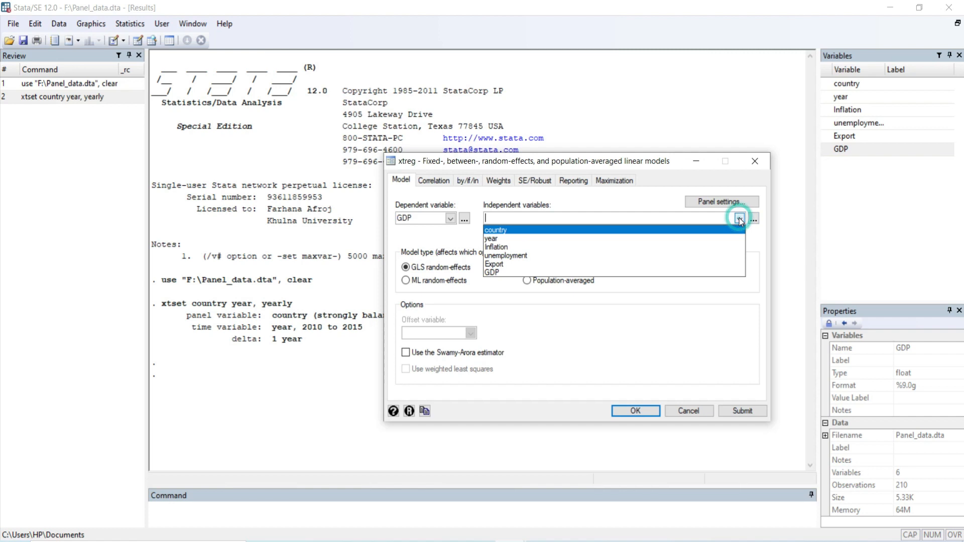
{"action": "left_click", "coordinate": [499, 246]}
{"action": "left_click", "coordinate": [504, 256]}
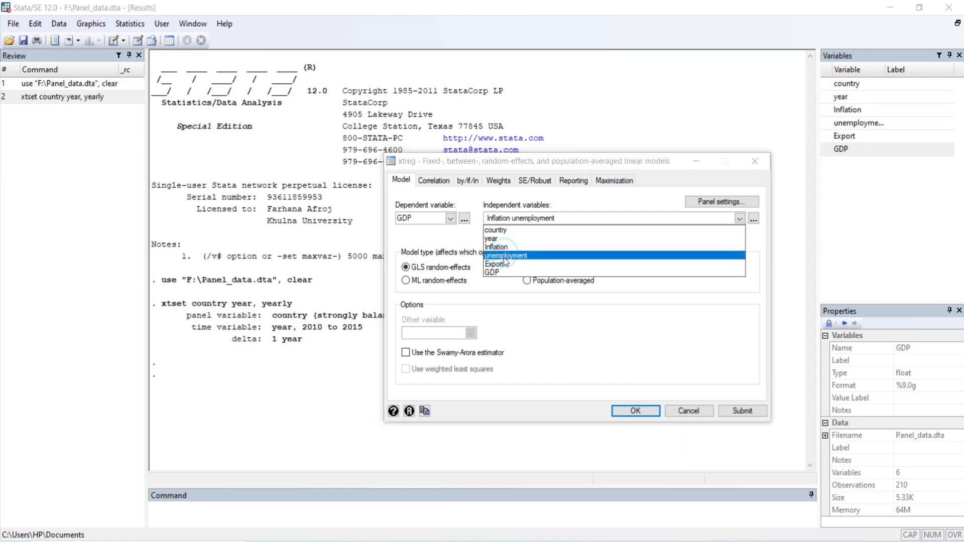
{"action": "left_click", "coordinate": [506, 263]}
{"action": "left_click", "coordinate": [505, 290]}
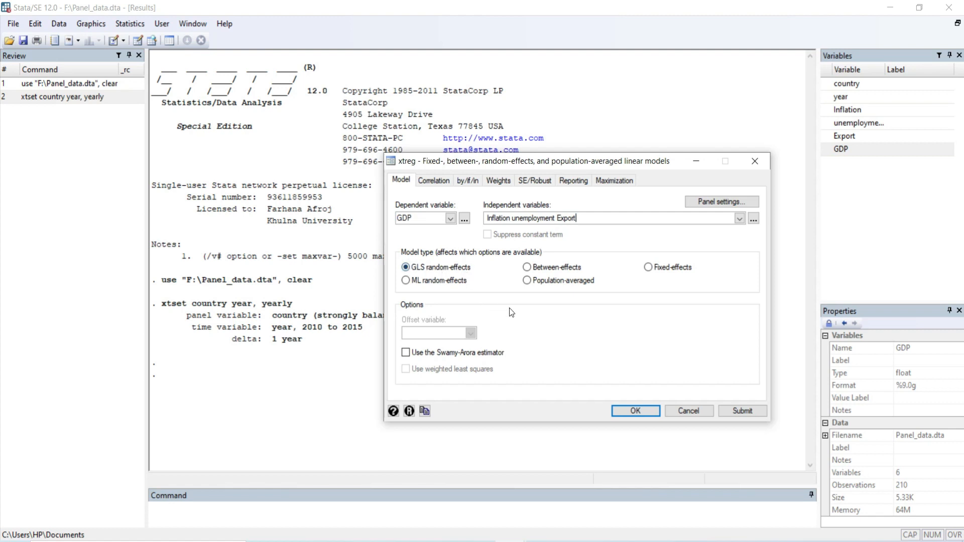
{"action": "left_click", "coordinate": [748, 412]}
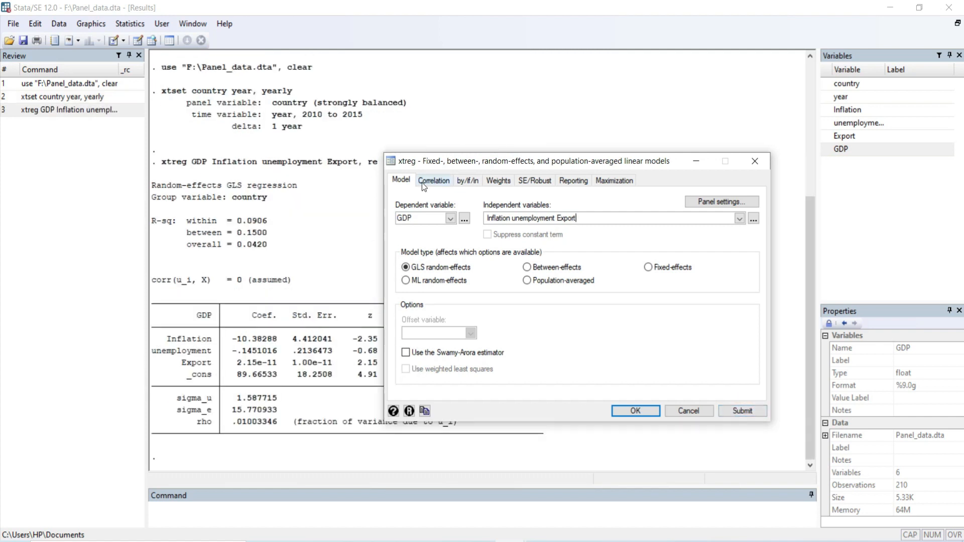
Store the random-effects estimates under the name random with the command "estimates store random".
{"action": "left_click", "coordinate": [304, 211]}
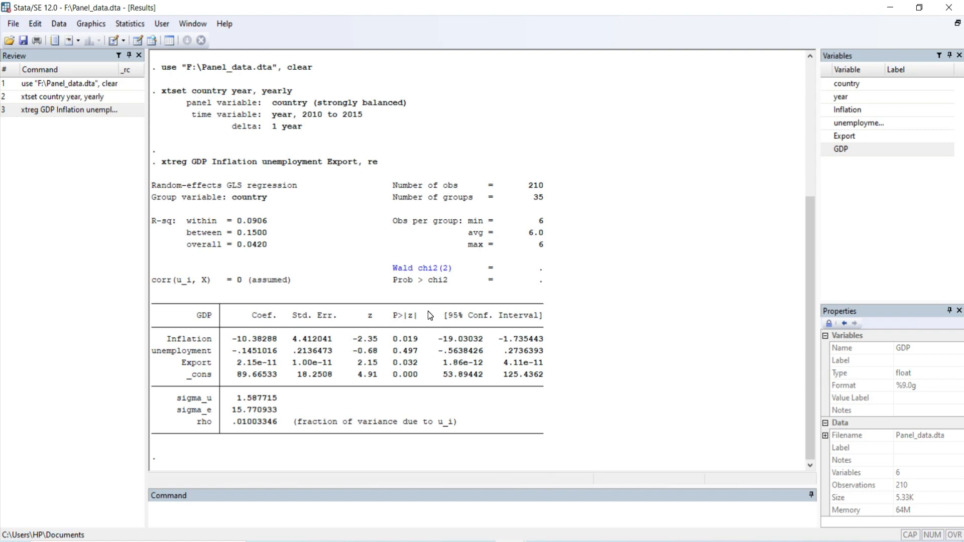
{"action": "left_click", "coordinate": [289, 509]}
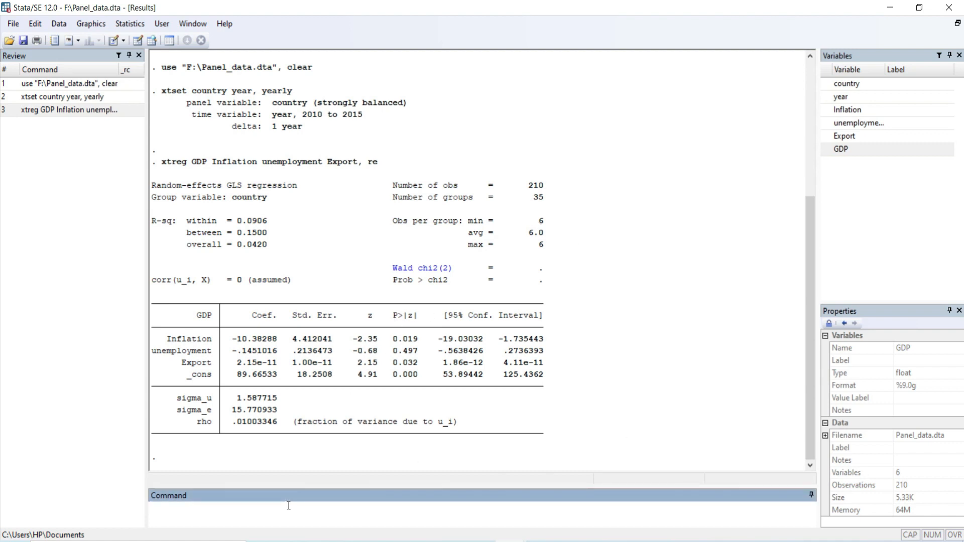
{"action": "type", "text": "estimates store random"}
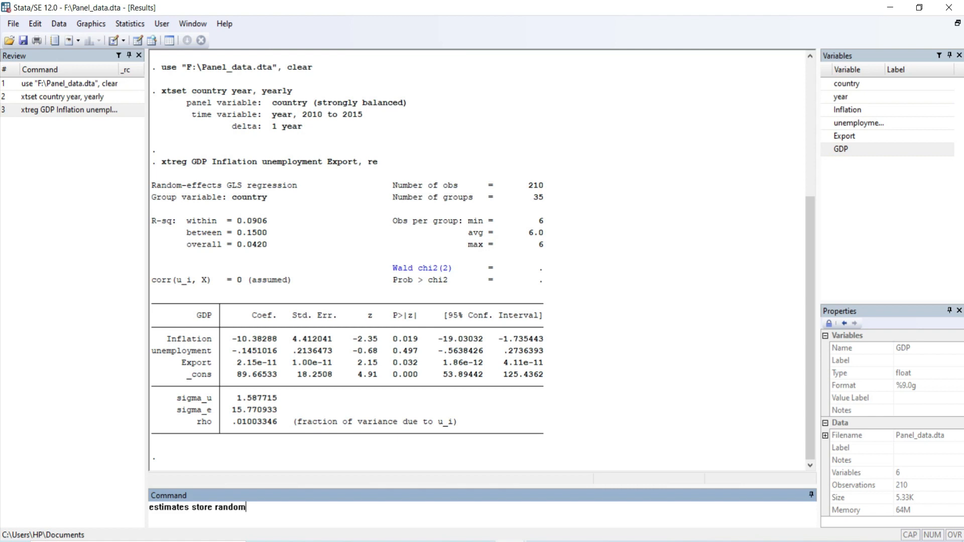
{"action": "key", "text": "Return"}
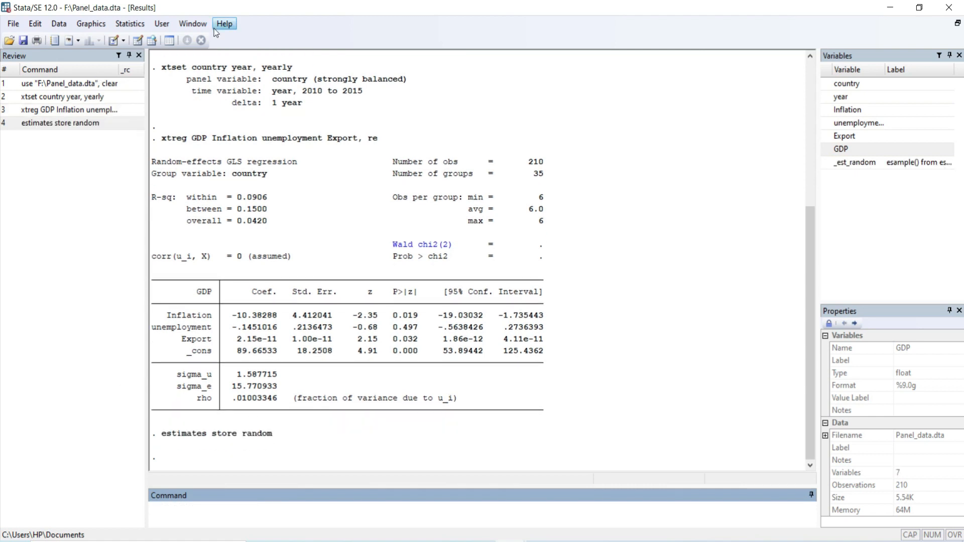
Run a fixed-effects panel regression of GDP on Inflation, unemployment and Export, and store its estimates under the name fixed.
{"action": "left_click", "coordinate": [129, 24]}
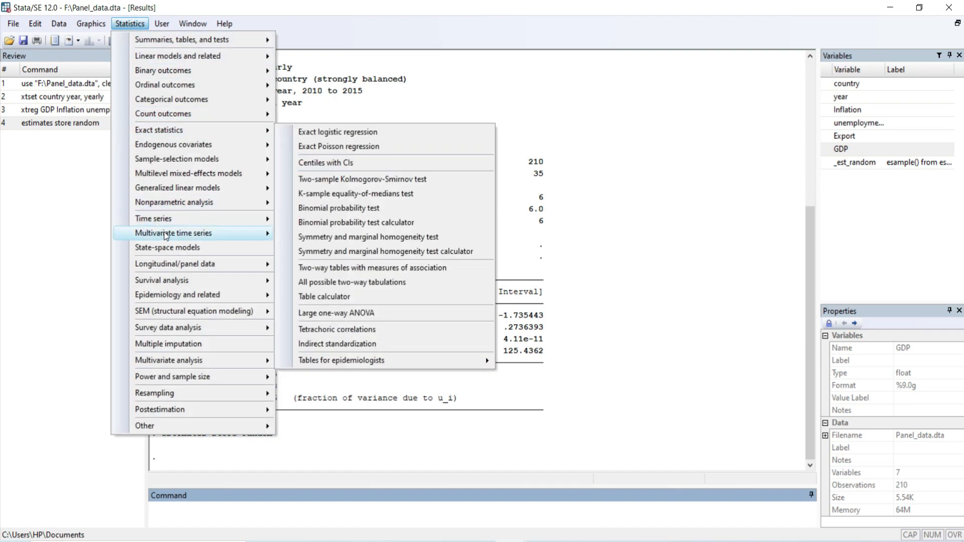
{"action": "mouse_move", "coordinate": [225, 266]}
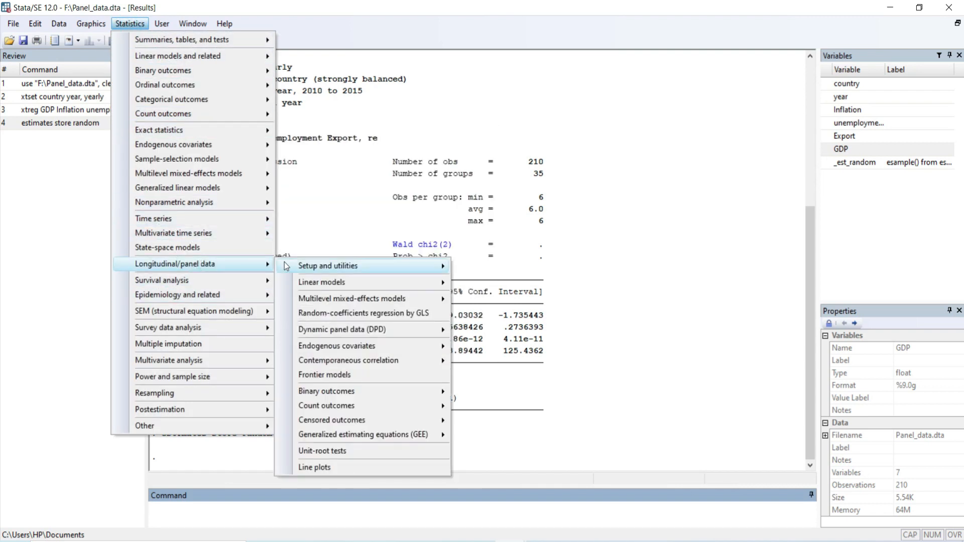
{"action": "mouse_move", "coordinate": [330, 285]}
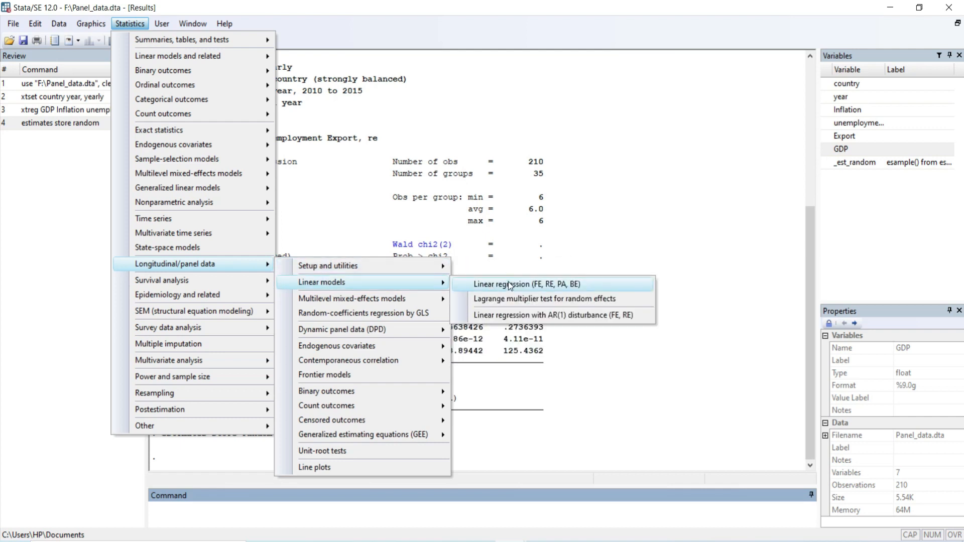
{"action": "left_click", "coordinate": [545, 284]}
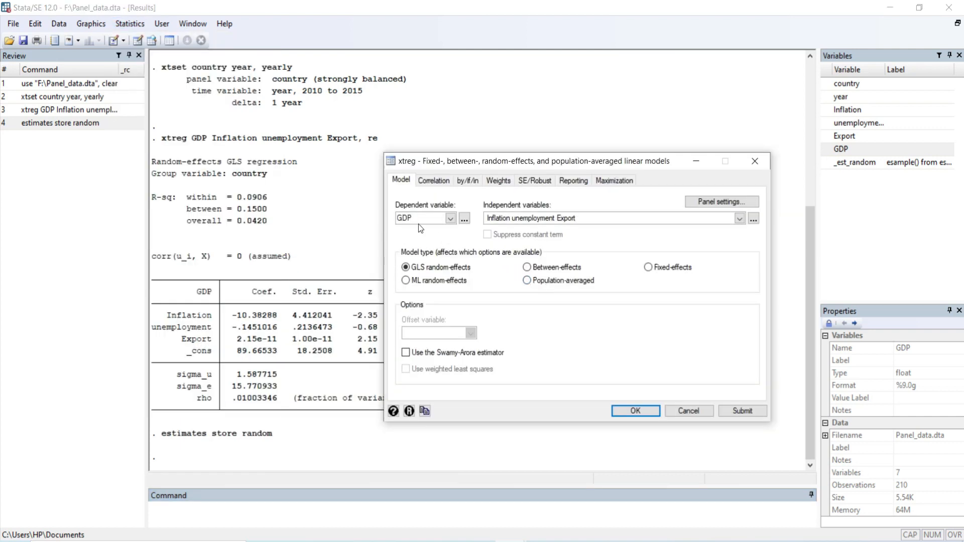
{"action": "left_click", "coordinate": [650, 267]}
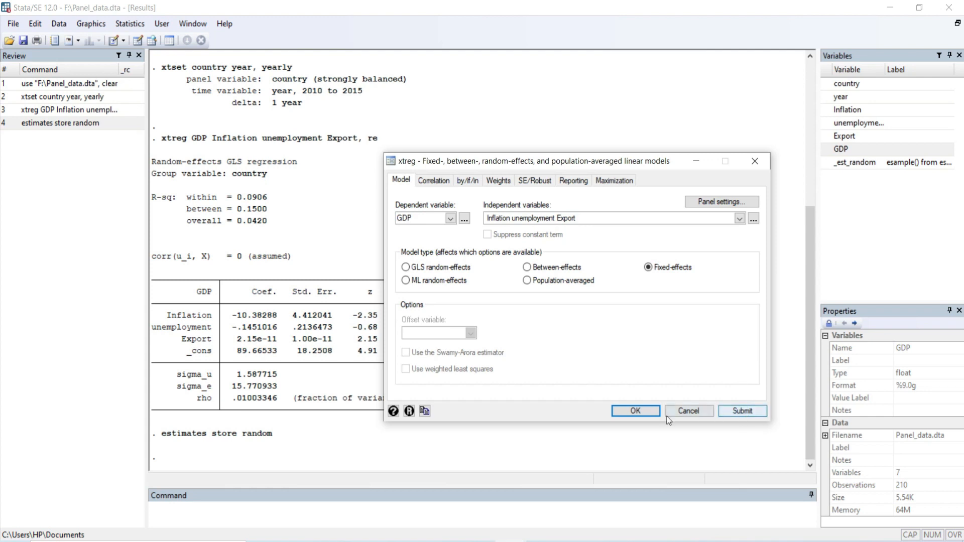
{"action": "left_click", "coordinate": [648, 410]}
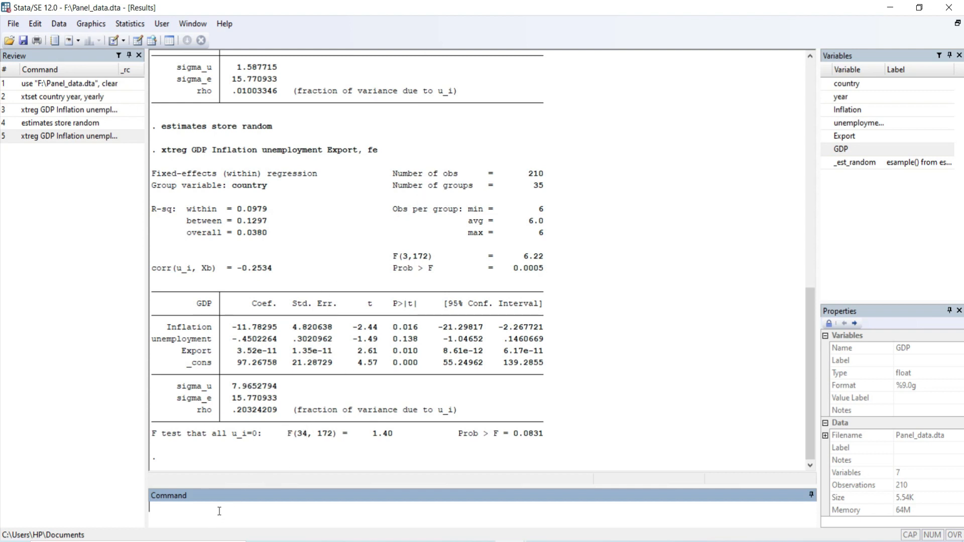
{"action": "type", "text": "estimates store fixed"}
{"action": "key", "text": "Return"}
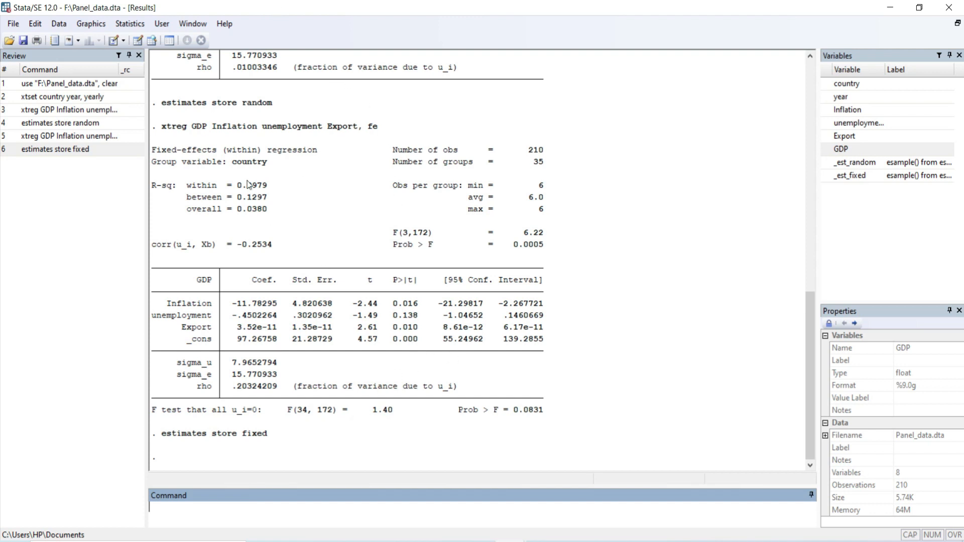
Run the Hausman test comparing the stored models with the command "hausman fixed random".
{"action": "scroll", "coordinate": [316, 424], "scroll_direction": "up", "scroll_amount": 2}
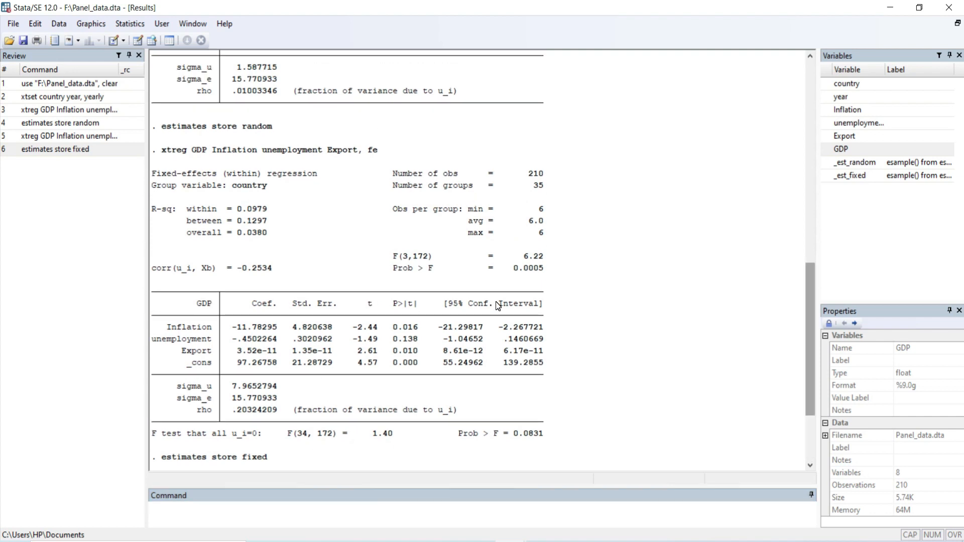
{"action": "scroll", "coordinate": [497, 306], "scroll_direction": "up", "scroll_amount": 1}
{"action": "left_click", "coordinate": [277, 515]}
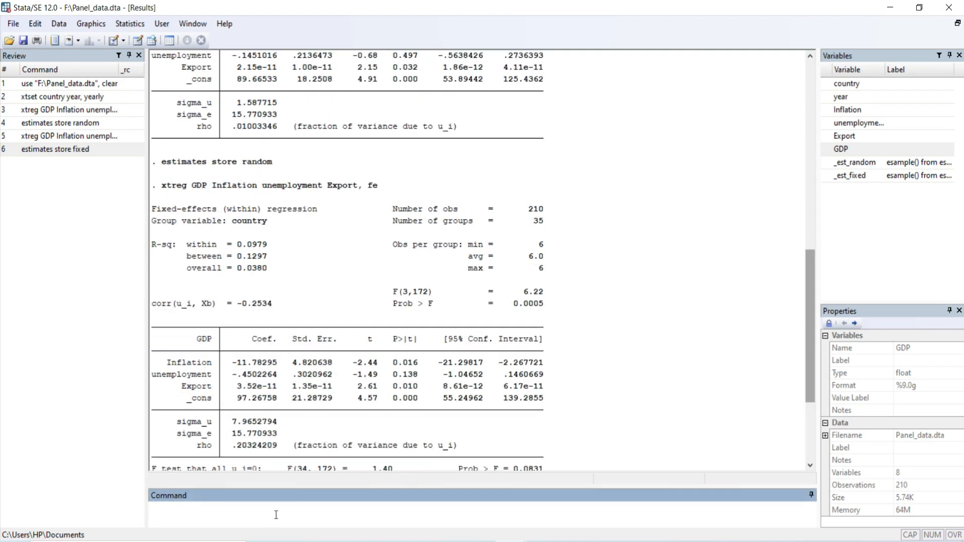
{"action": "type", "text": "hausman fixed random"}
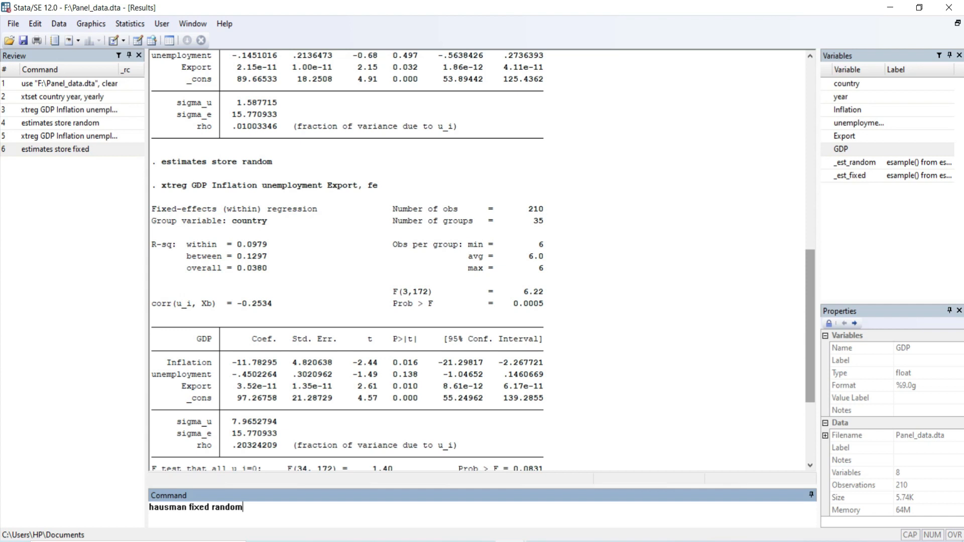
{"action": "key", "text": "Return"}
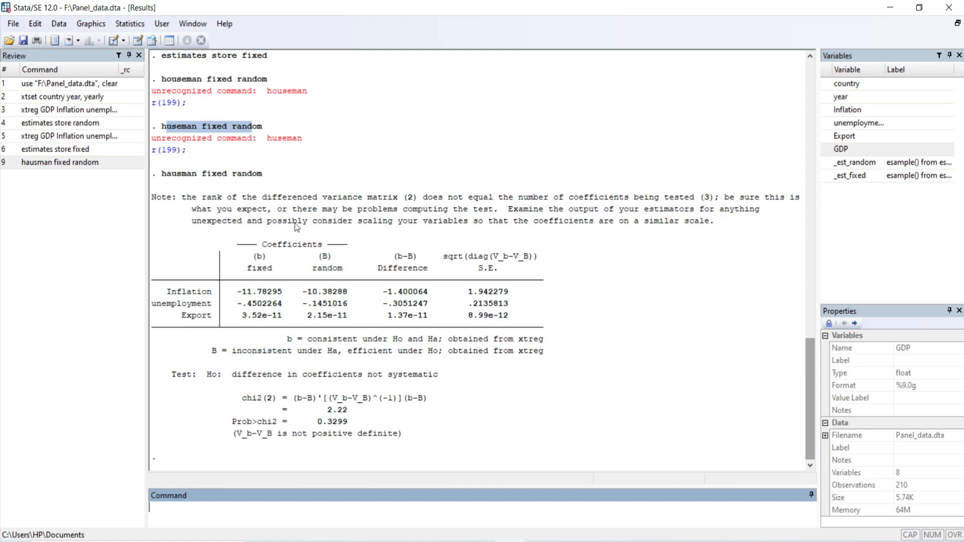
Examine the Hausman test's Prob>chi2 value and review the random-effects and fixed-effects regression outputs above it.
{"action": "left_click_drag", "start_coordinate": [241, 424], "coordinate": [351, 417]}
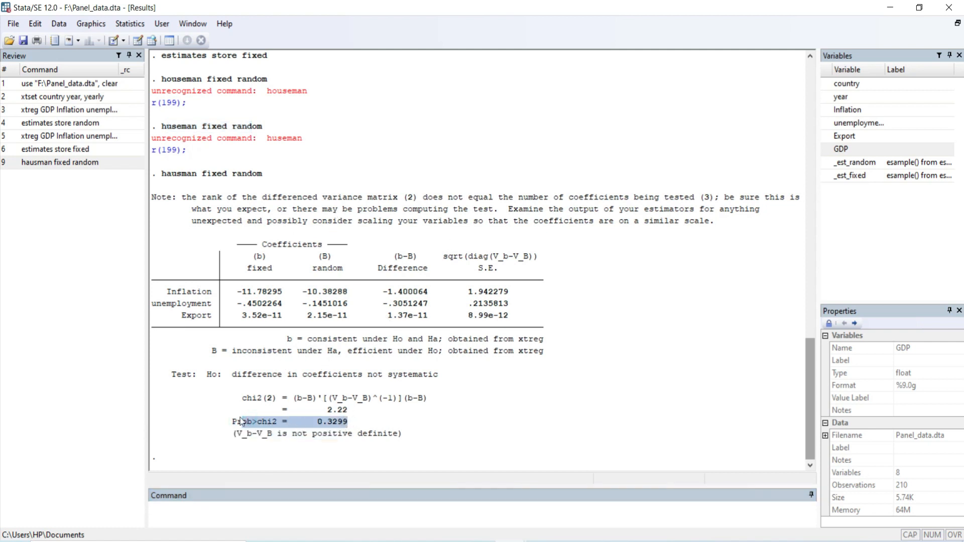
{"action": "left_click_drag", "start_coordinate": [233, 422], "coordinate": [342, 427]}
{"action": "left_click", "coordinate": [313, 425]}
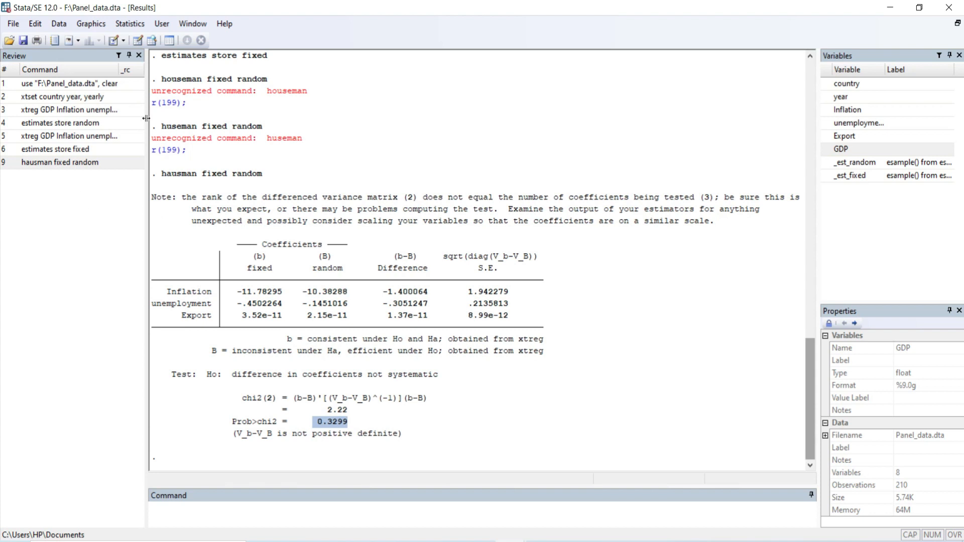
{"action": "mouse_move", "coordinate": [333, 422]}
{"action": "left_mouse_down"}
{"action": "mouse_move", "coordinate": [347, 422]}
{"action": "mouse_move", "coordinate": [318, 432]}
{"action": "mouse_move", "coordinate": [349, 421]}
{"action": "mouse_move", "coordinate": [320, 423]}
{"action": "mouse_move", "coordinate": [346, 420]}
{"action": "left_mouse_up"}
{"action": "left_click_drag", "start_coordinate": [363, 419], "coordinate": [319, 464]}
{"action": "double_click", "coordinate": [323, 420]}
{"action": "scroll", "coordinate": [367, 423], "scroll_direction": "up", "scroll_amount": 9}
{"action": "scroll", "coordinate": [396, 399], "scroll_direction": "down", "scroll_amount": 9}
{"action": "scroll", "coordinate": [374, 406], "scroll_direction": "up", "scroll_amount": 9}
{"action": "scroll", "coordinate": [376, 405], "scroll_direction": "up", "scroll_amount": 9}
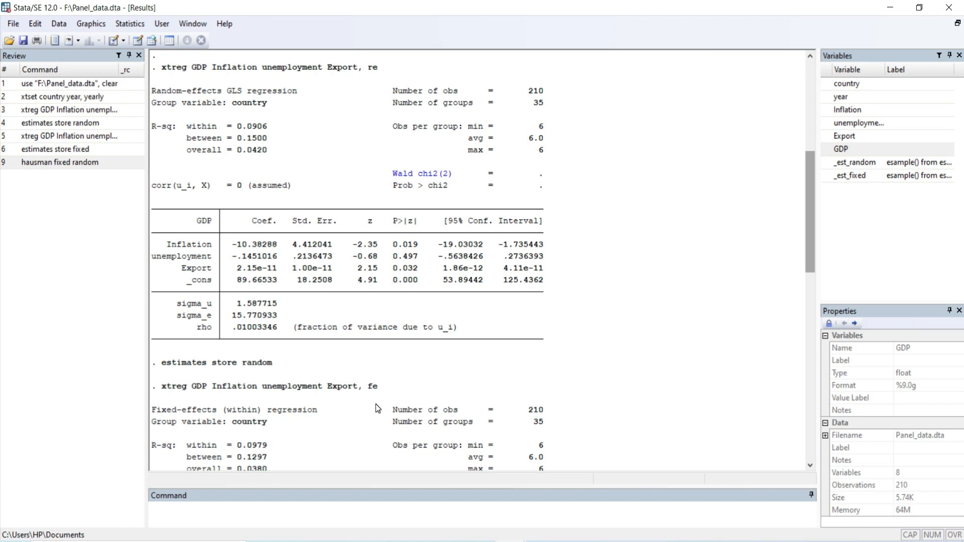
Examine the coefficient and P>|z| value of Inflation in the random-effects regression of GDP.
{"action": "scroll", "coordinate": [376, 403], "scroll_direction": "up", "scroll_amount": 3}
{"action": "left_click_drag", "start_coordinate": [263, 104], "coordinate": [372, 116]}
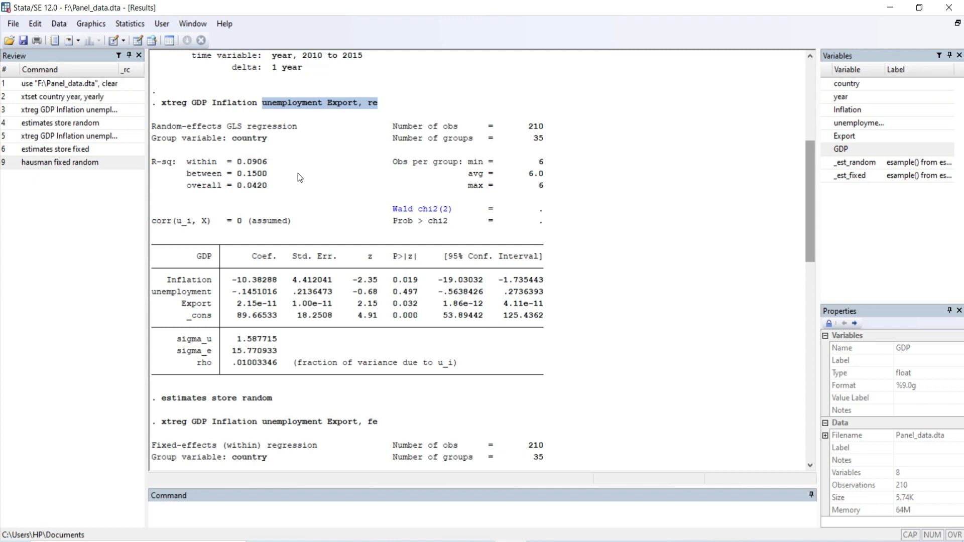
{"action": "left_click", "coordinate": [418, 346]}
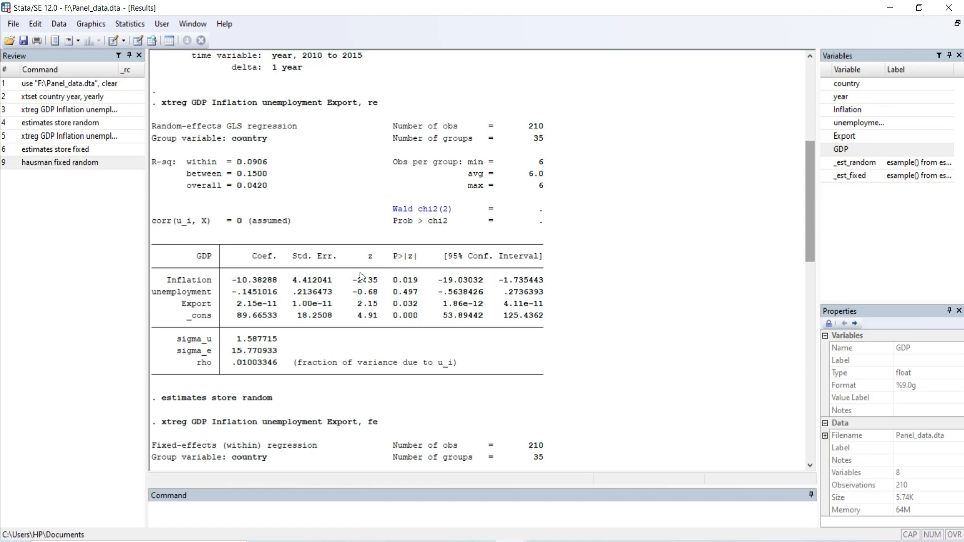
{"action": "left_click_drag", "start_coordinate": [267, 279], "coordinate": [232, 280]}
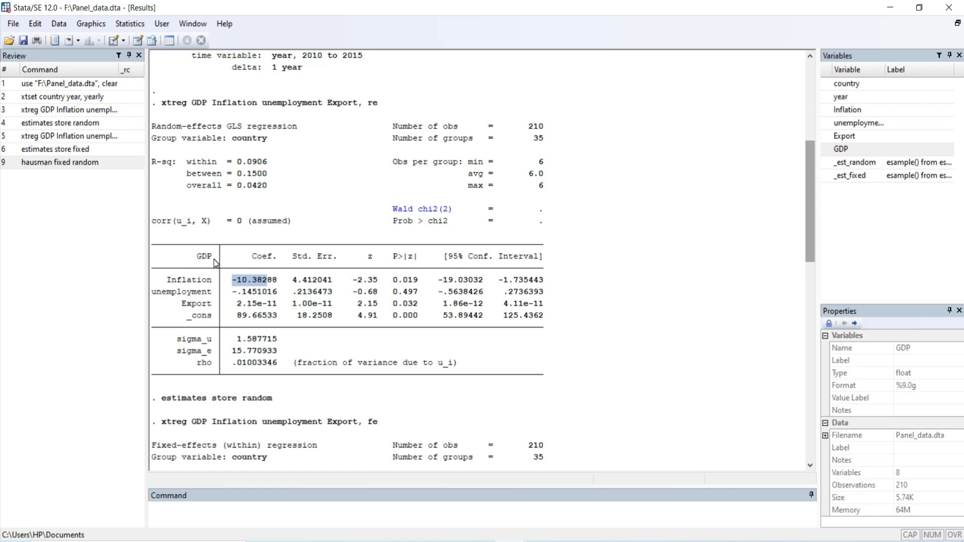
{"action": "left_click_drag", "start_coordinate": [212, 279], "coordinate": [256, 284]}
{"action": "mouse_move", "coordinate": [208, 280]}
{"action": "left_mouse_down"}
{"action": "mouse_move", "coordinate": [168, 279]}
{"action": "mouse_move", "coordinate": [212, 287]}
{"action": "left_mouse_up"}
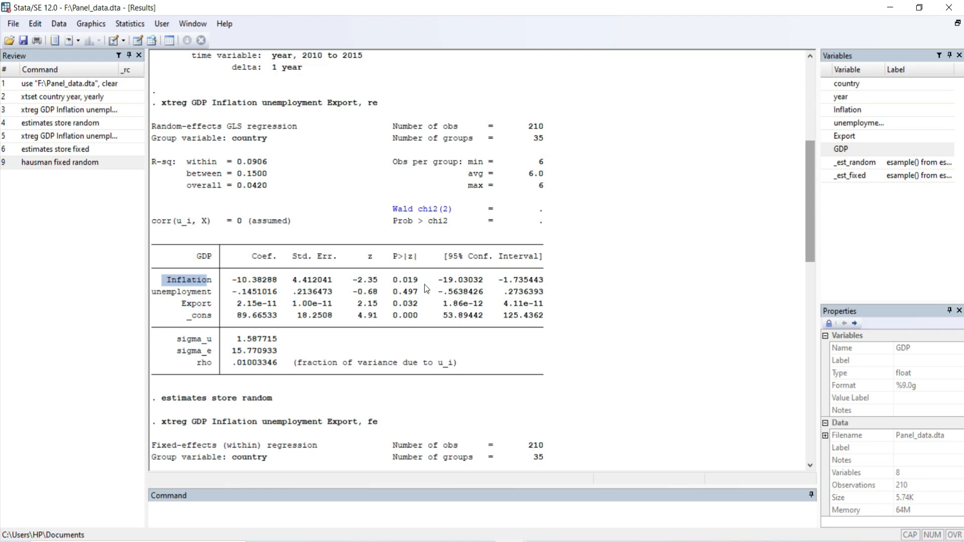
{"action": "double_click", "coordinate": [406, 284]}
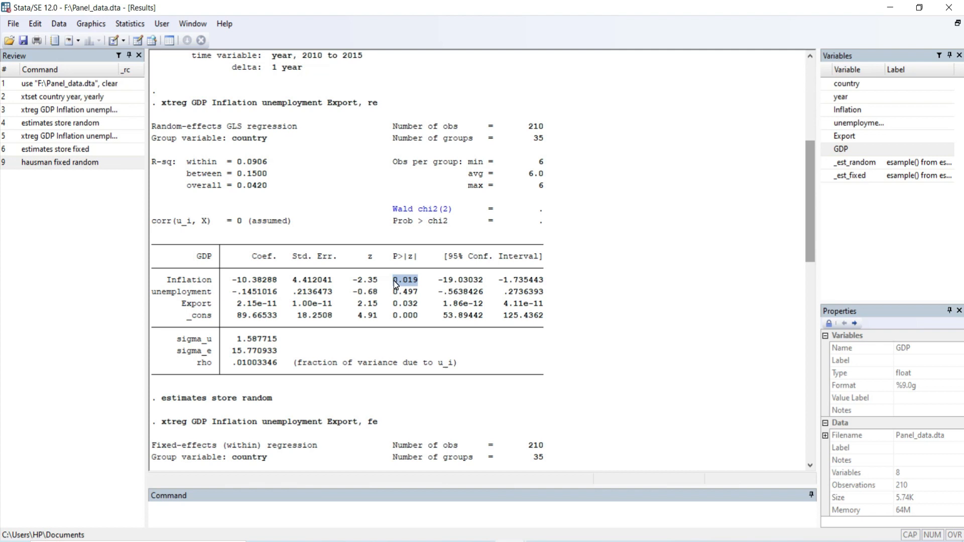
Examine the coefficient and P>|z| value of unemployment in the random-effects regression table.
{"action": "left_click", "coordinate": [164, 294]}
{"action": "left_click_drag", "start_coordinate": [173, 299], "coordinate": [234, 294]}
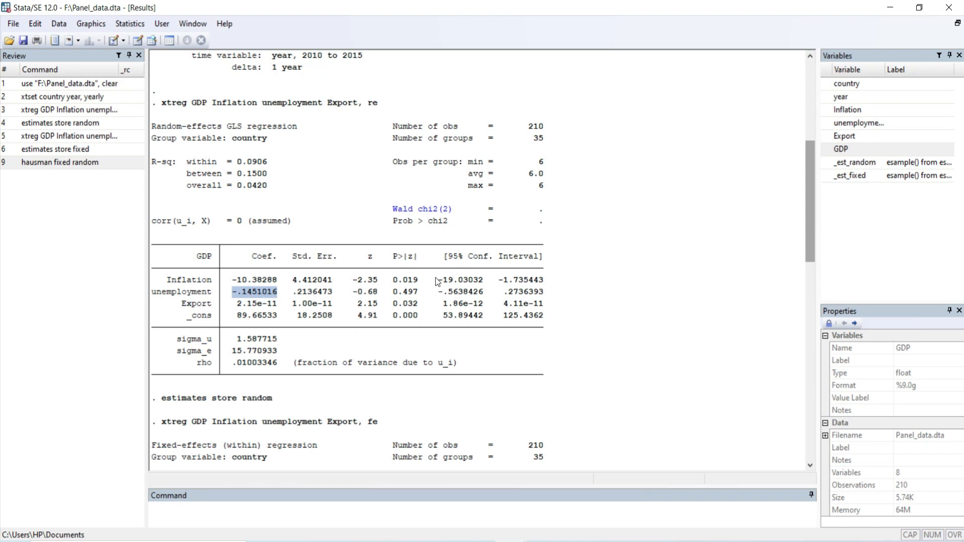
{"action": "left_click_drag", "start_coordinate": [389, 291], "coordinate": [409, 292]}
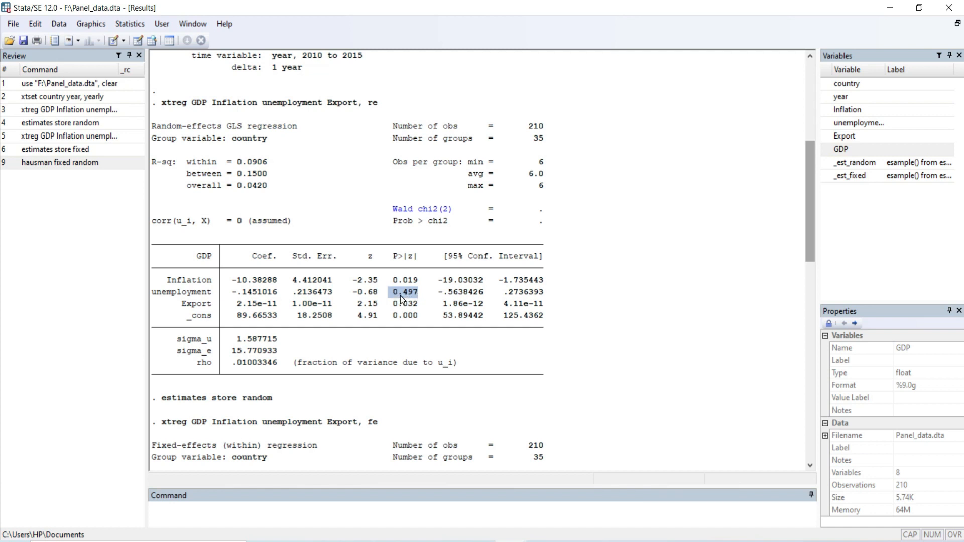
{"action": "left_click_drag", "start_coordinate": [417, 291], "coordinate": [152, 292]}
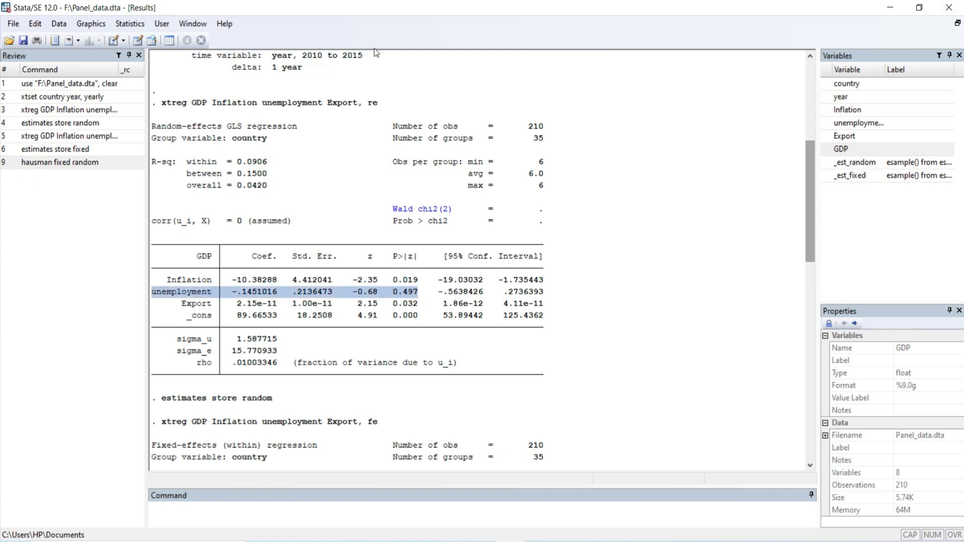
{"action": "left_click", "coordinate": [226, 293]}
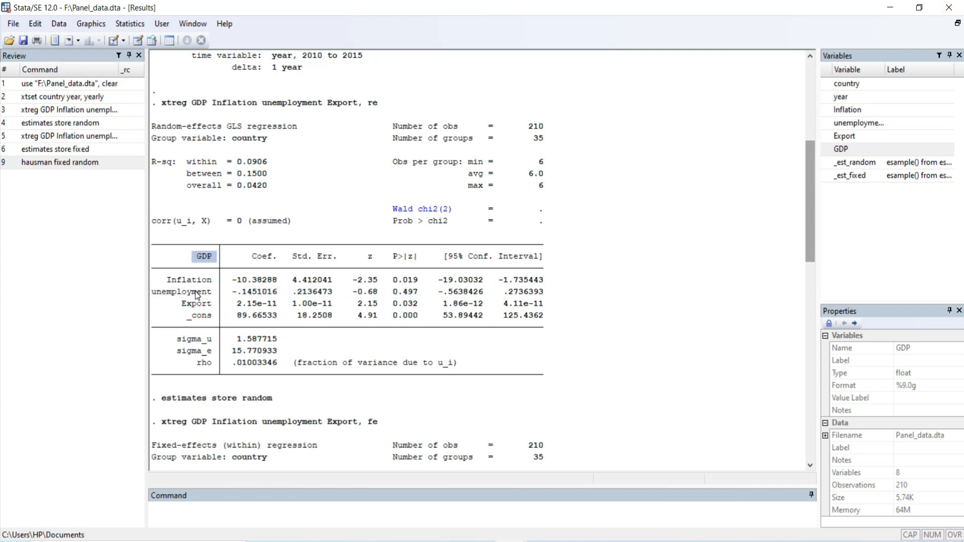
{"action": "left_click_drag", "start_coordinate": [197, 291], "coordinate": [153, 301]}
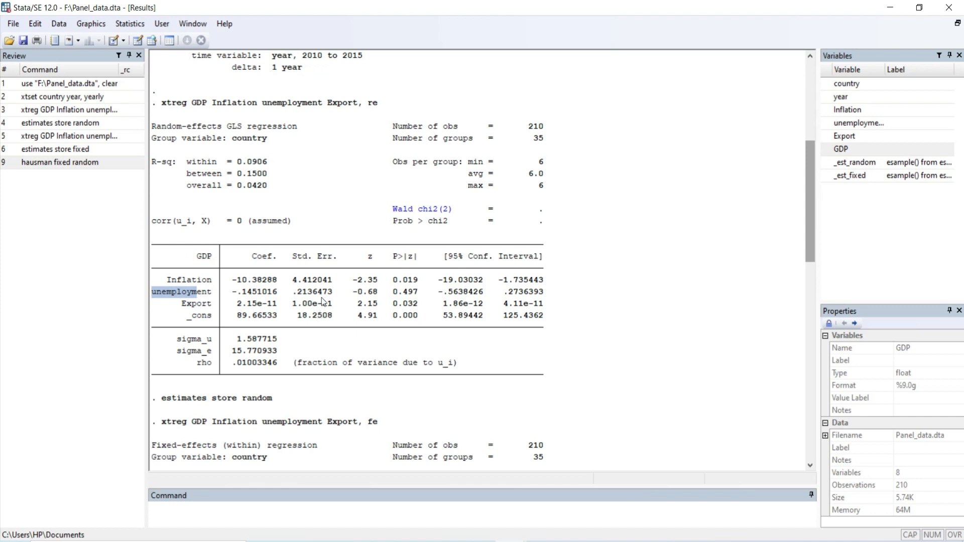
Examine the coefficient and P>|z| value of Export, and compare its coefficient with those of Inflation and unemployment.
{"action": "left_click_drag", "start_coordinate": [337, 294], "coordinate": [267, 308]}
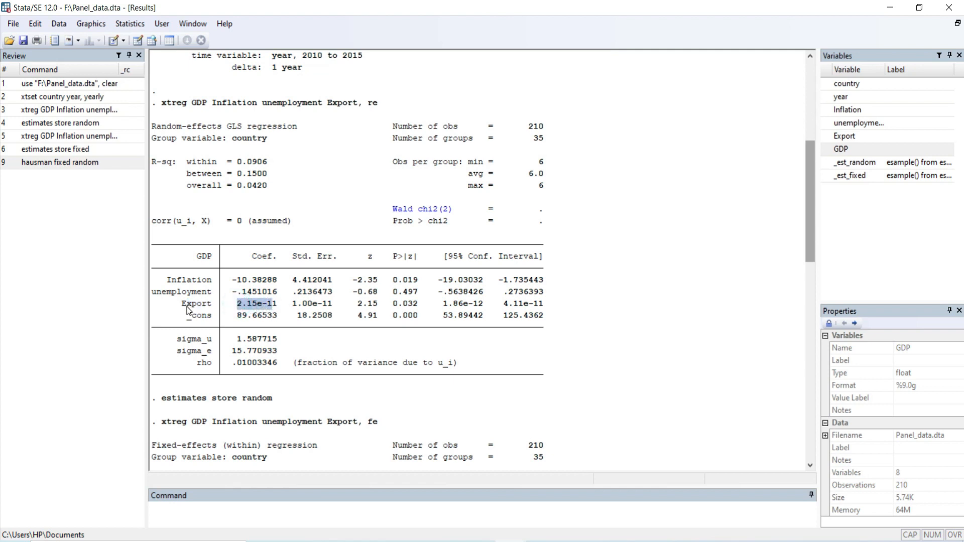
{"action": "left_click", "coordinate": [206, 302]}
{"action": "left_click_drag", "start_coordinate": [182, 307], "coordinate": [210, 307]}
{"action": "left_click_drag", "start_coordinate": [246, 306], "coordinate": [207, 312]}
{"action": "left_click", "coordinate": [234, 306]}
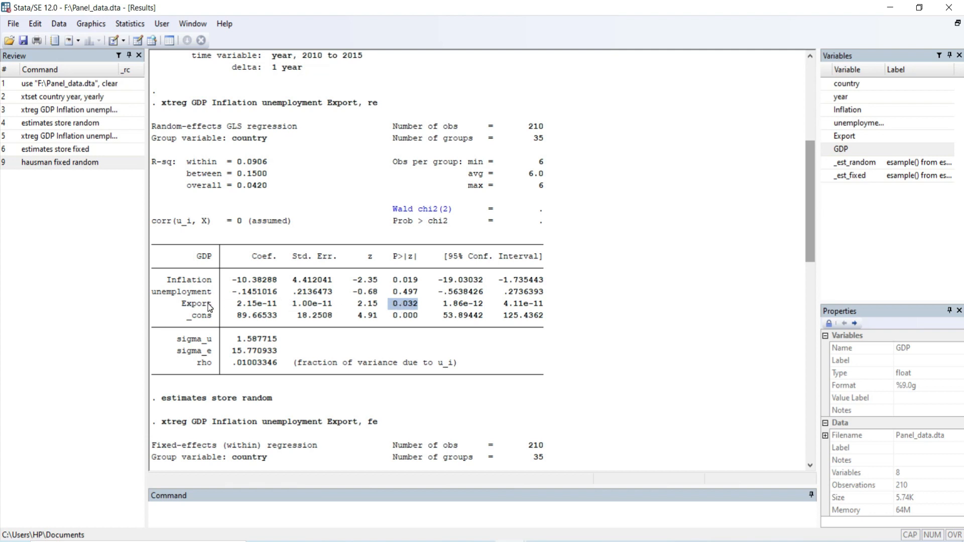
{"action": "left_click_drag", "start_coordinate": [211, 304], "coordinate": [195, 309]}
{"action": "left_click_drag", "start_coordinate": [192, 308], "coordinate": [177, 308]}
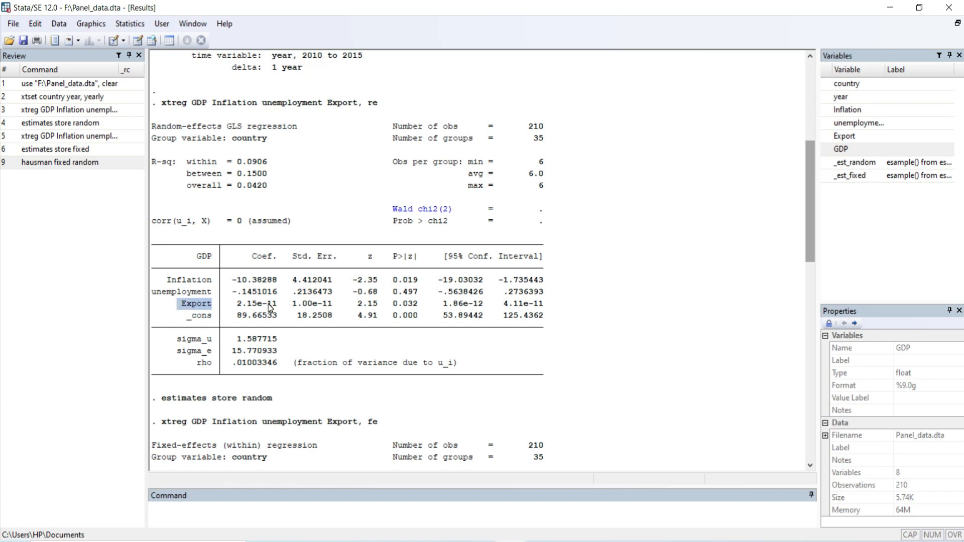
{"action": "left_click_drag", "start_coordinate": [246, 305], "coordinate": [223, 307]}
{"action": "left_click_drag", "start_coordinate": [282, 302], "coordinate": [273, 302]}
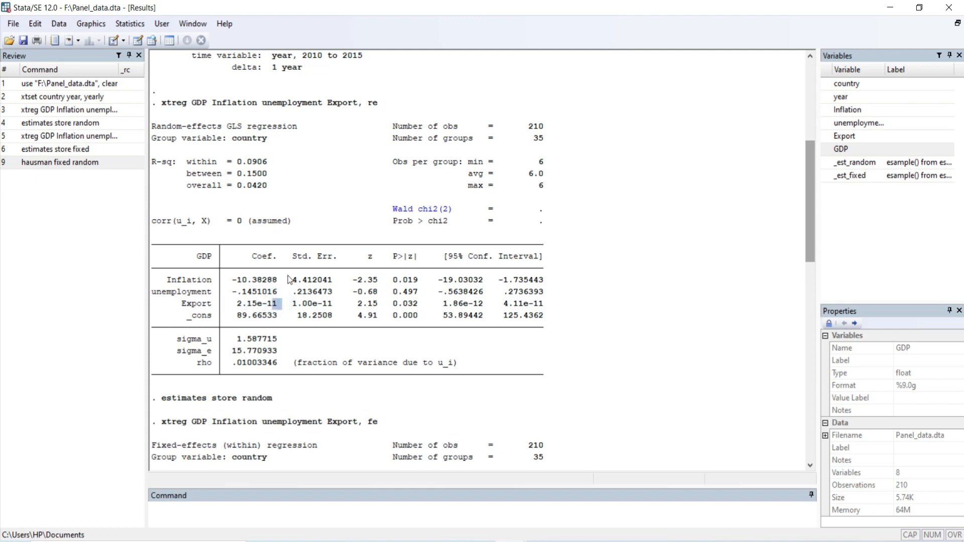
{"action": "left_click_drag", "start_coordinate": [234, 279], "coordinate": [273, 305]}
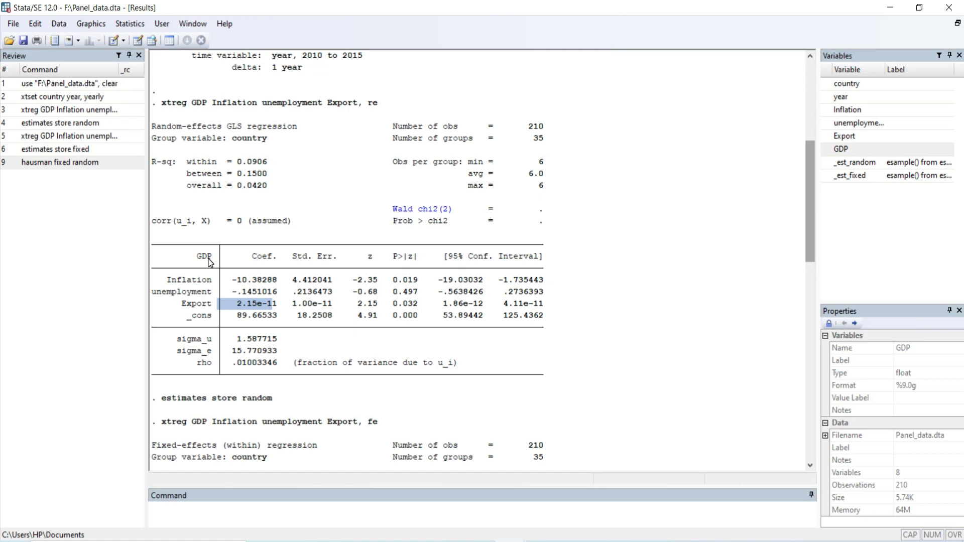
{"action": "left_click_drag", "start_coordinate": [203, 291], "coordinate": [256, 293]}
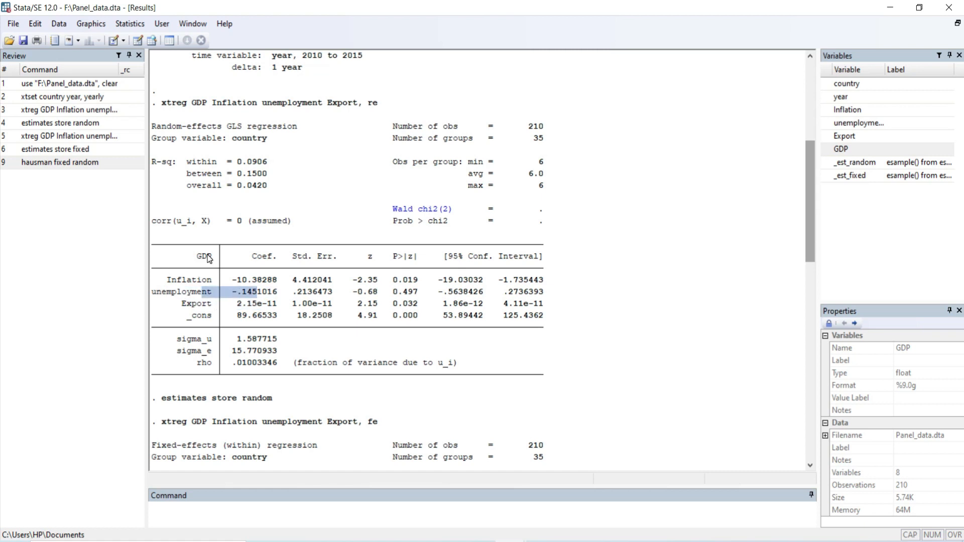
{"action": "left_click", "coordinate": [689, 180]}
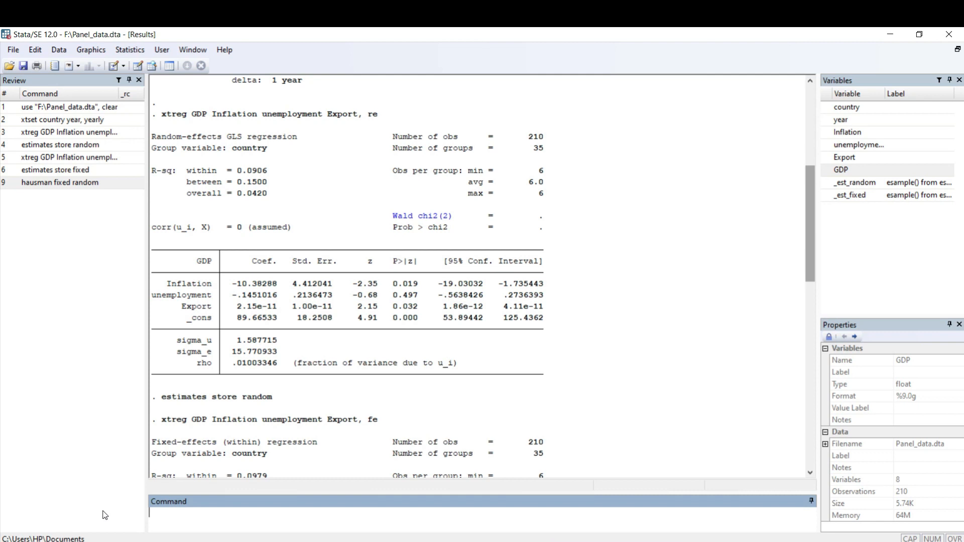
Install the outreg2 package with the command "ssc install outreg2".
{"action": "type", "text": "ssc imstall outreg2"}
{"action": "key", "text": "Return"}
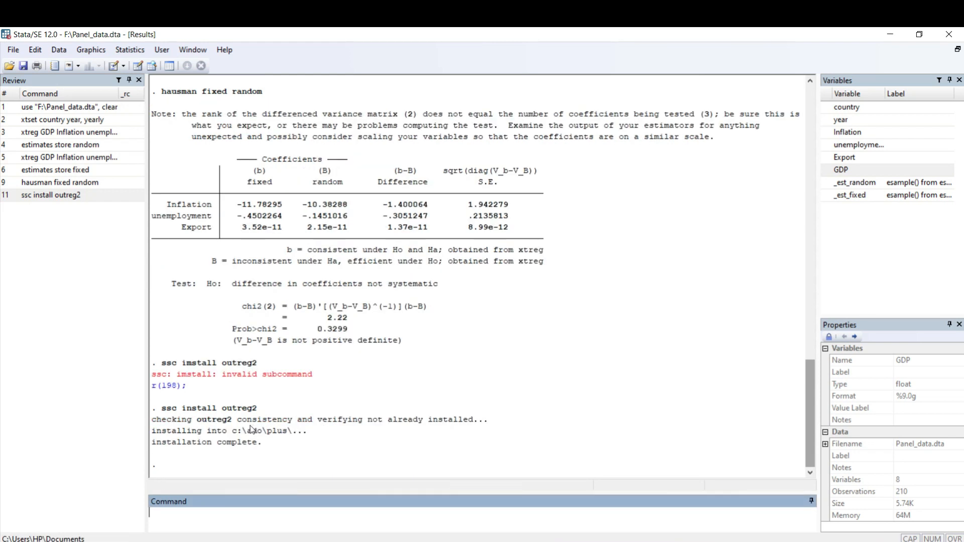
{"action": "left_click_drag", "start_coordinate": [162, 443], "coordinate": [271, 455]}
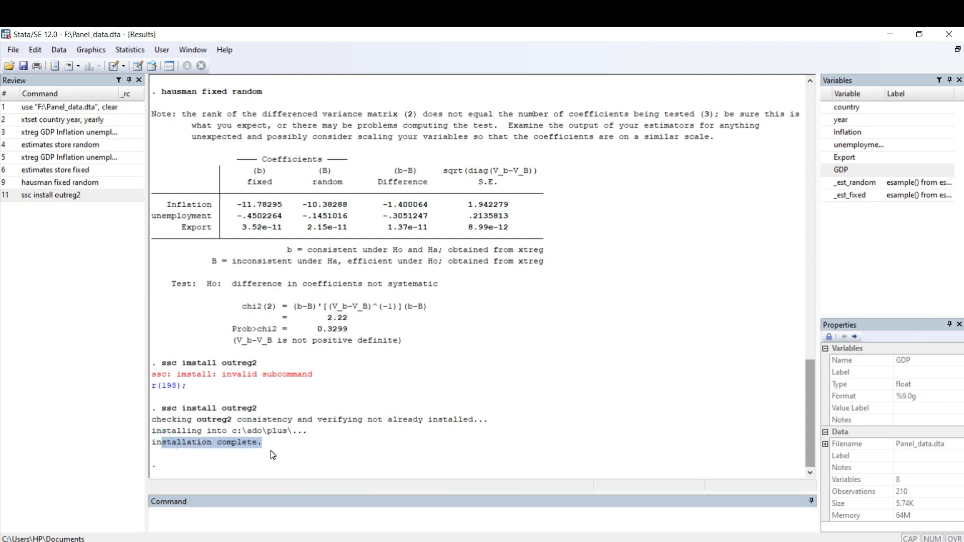
{"action": "left_click", "coordinate": [271, 454]}
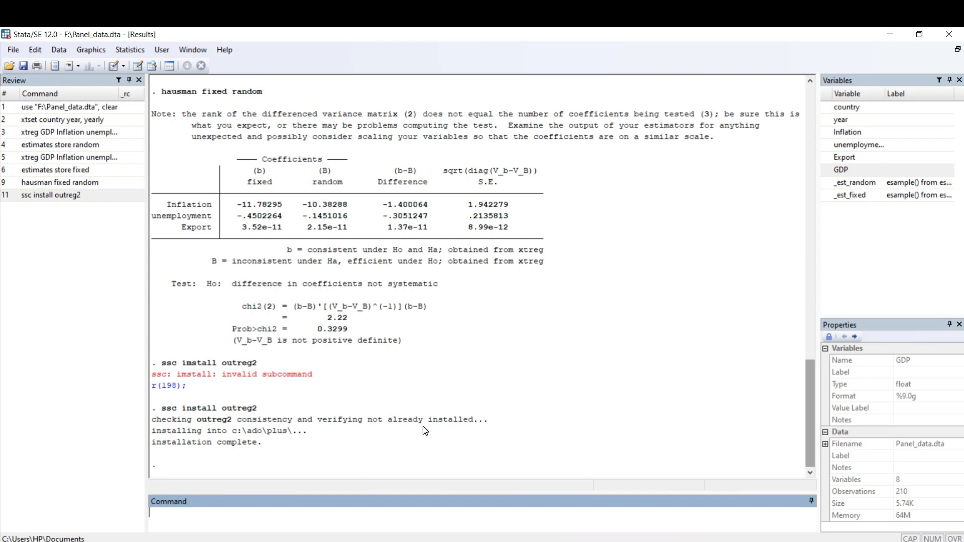
Rerun the random-effects panel regression with the earlier command "xtreg GDP Inflation unemployment Export, re".
{"action": "left_click", "coordinate": [65, 133]}
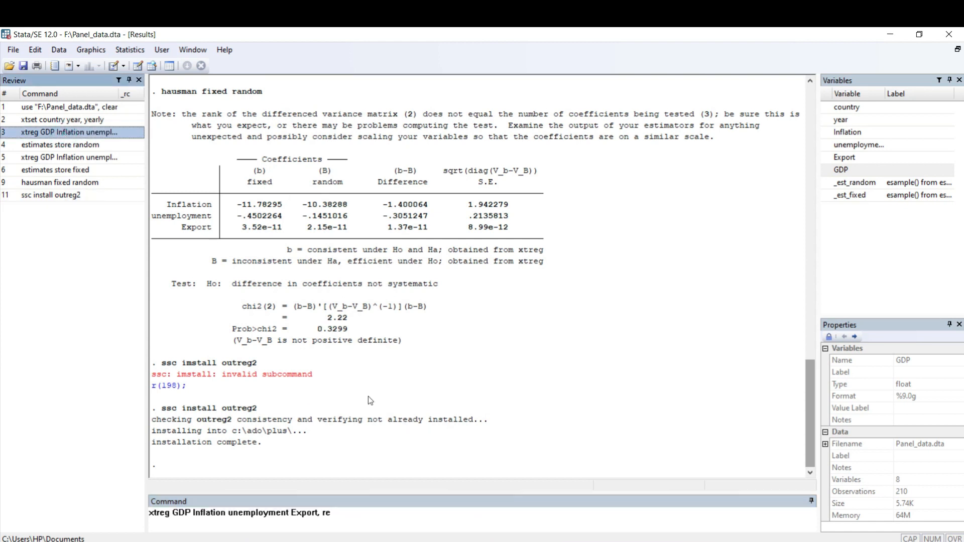
{"action": "left_click", "coordinate": [361, 510]}
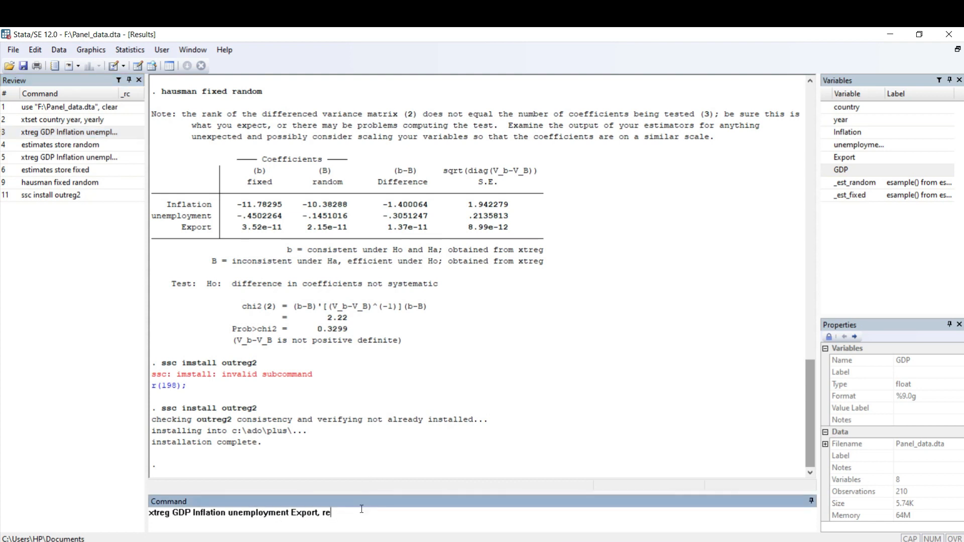
{"action": "key", "text": "Return"}
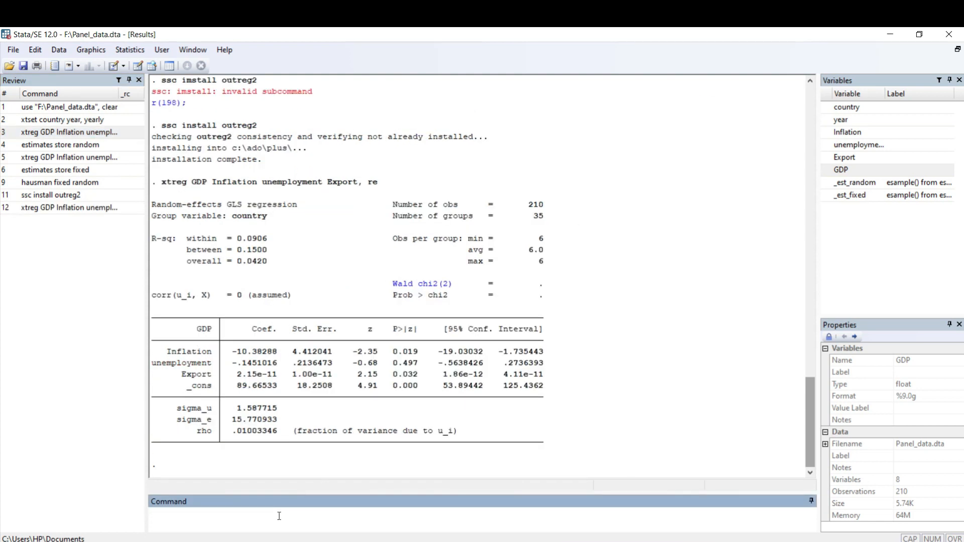
Export the regression results with the command "outreg2 using file.doc" and open the resulting file.doc in Word.
{"action": "type", "text": "outreg2 using"}
{"action": "type", "text": "file.doc"}
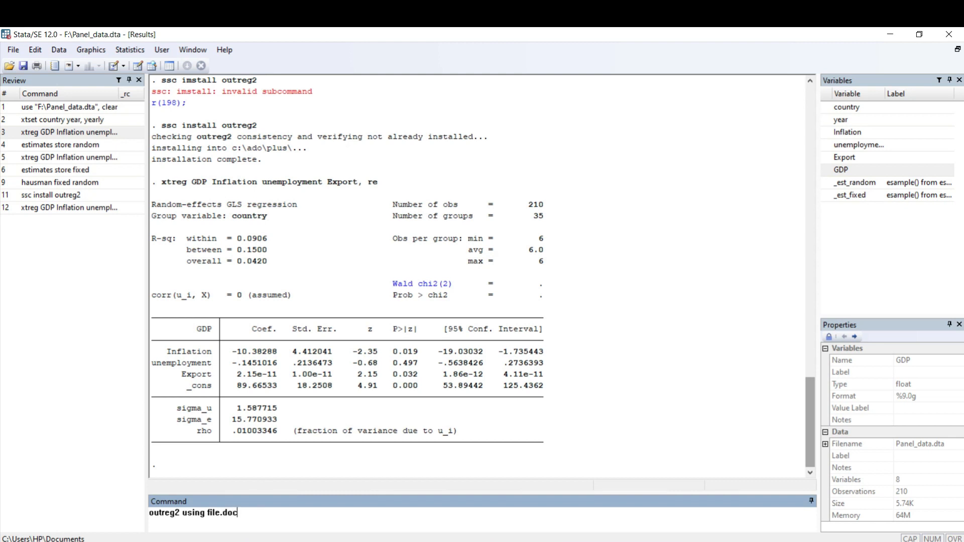
{"action": "key", "text": "Return"}
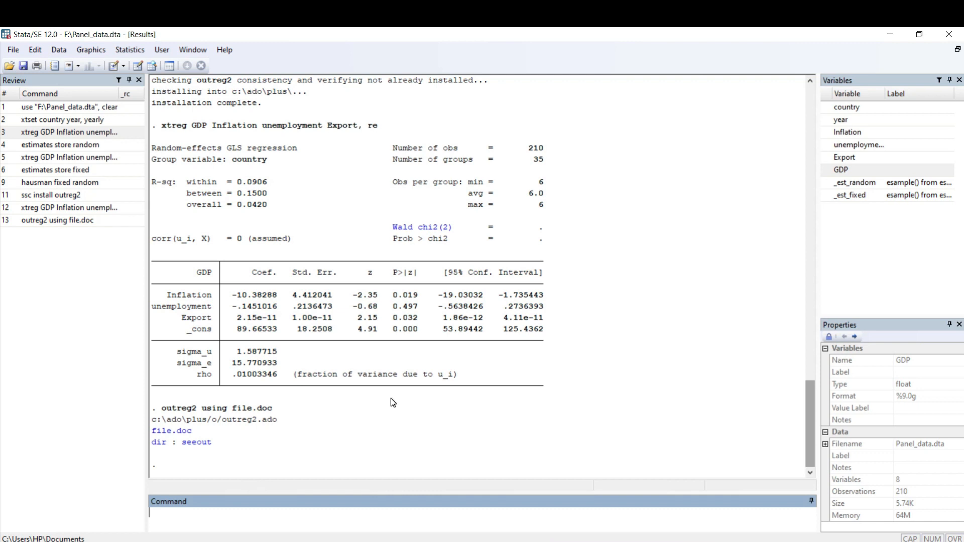
{"action": "left_click", "coordinate": [163, 431]}
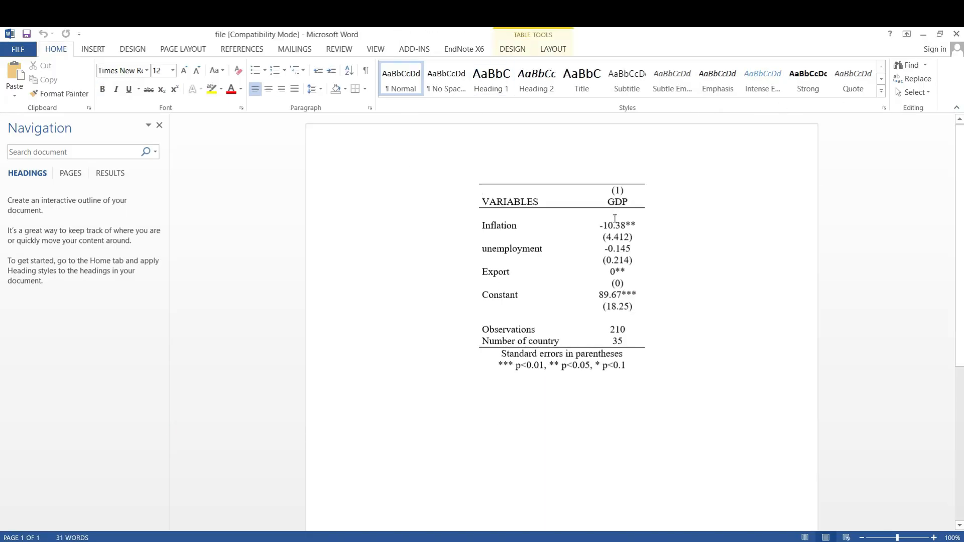
Examine the significance stars on the Inflation and Constant coefficients and the p-value legend below the exported table.
{"action": "left_click", "coordinate": [491, 374]}
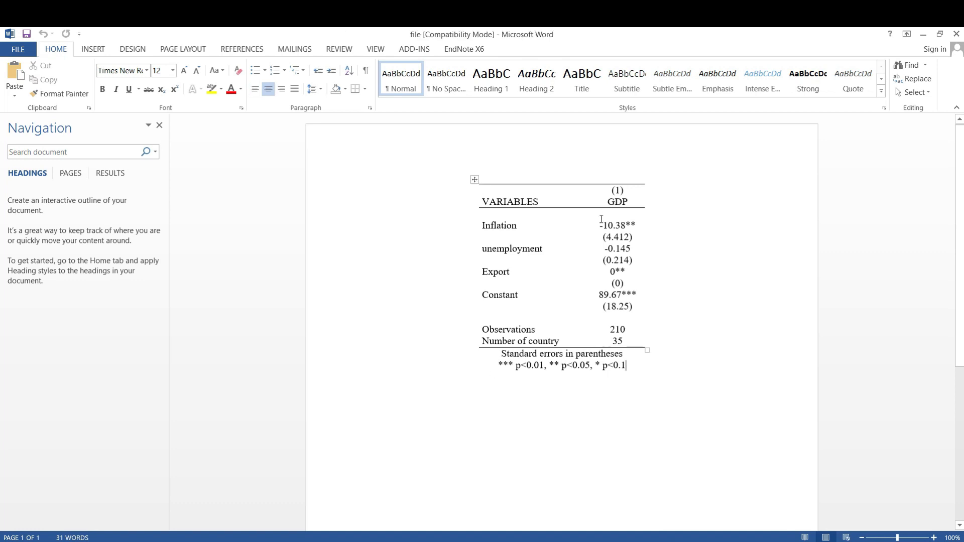
{"action": "left_click", "coordinate": [603, 226]}
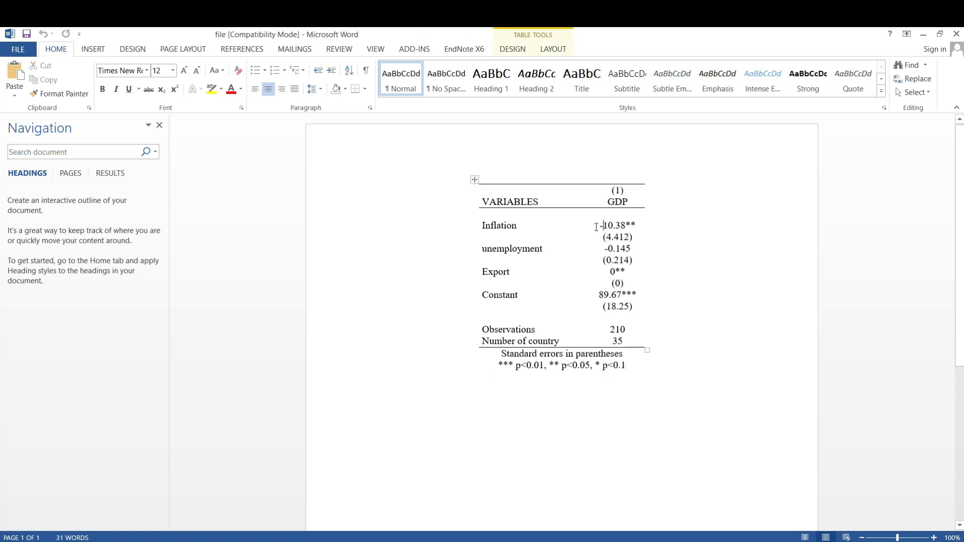
{"action": "left_click_drag", "start_coordinate": [596, 222], "coordinate": [632, 226]}
{"action": "left_click", "coordinate": [642, 226]}
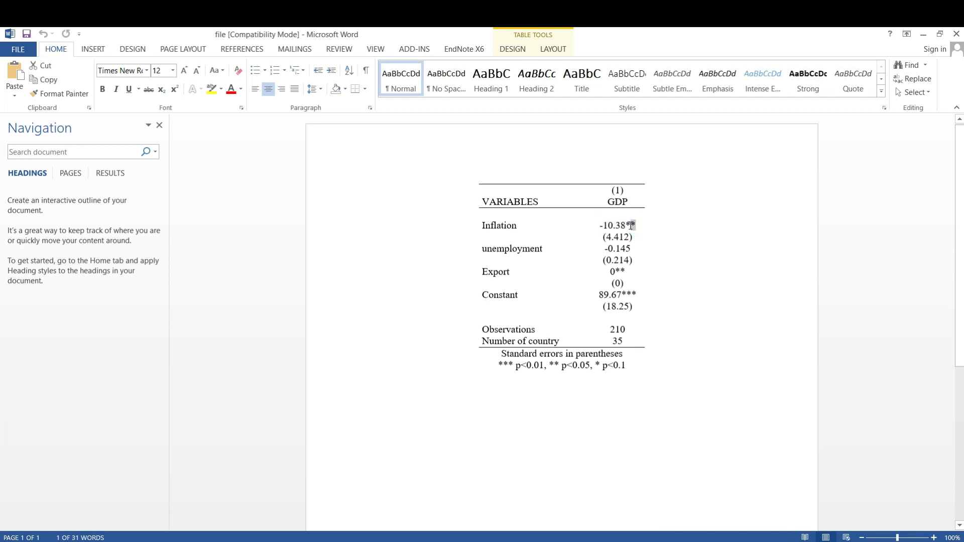
{"action": "left_click_drag", "start_coordinate": [637, 295], "coordinate": [625, 295]}
{"action": "left_click_drag", "start_coordinate": [500, 365], "coordinate": [647, 375]}
{"action": "left_click", "coordinate": [633, 366]}
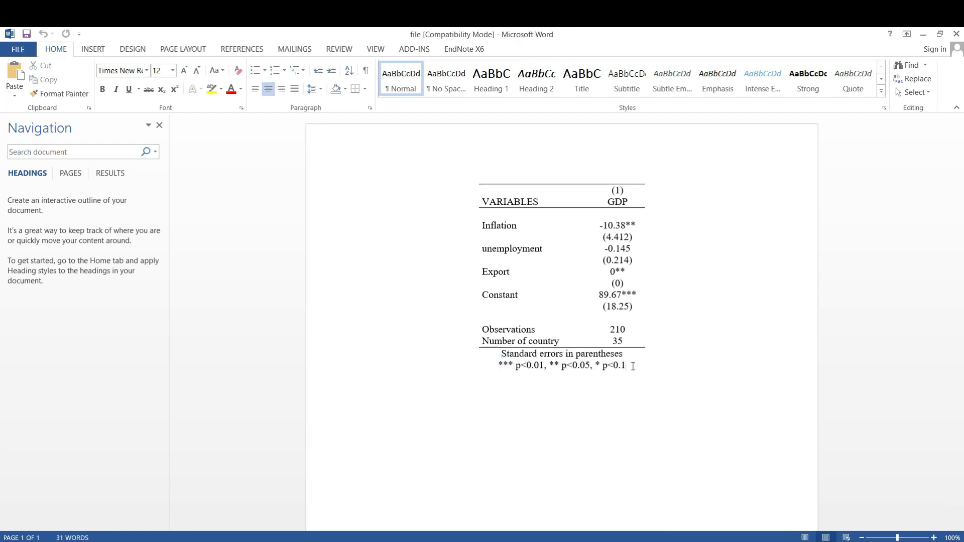